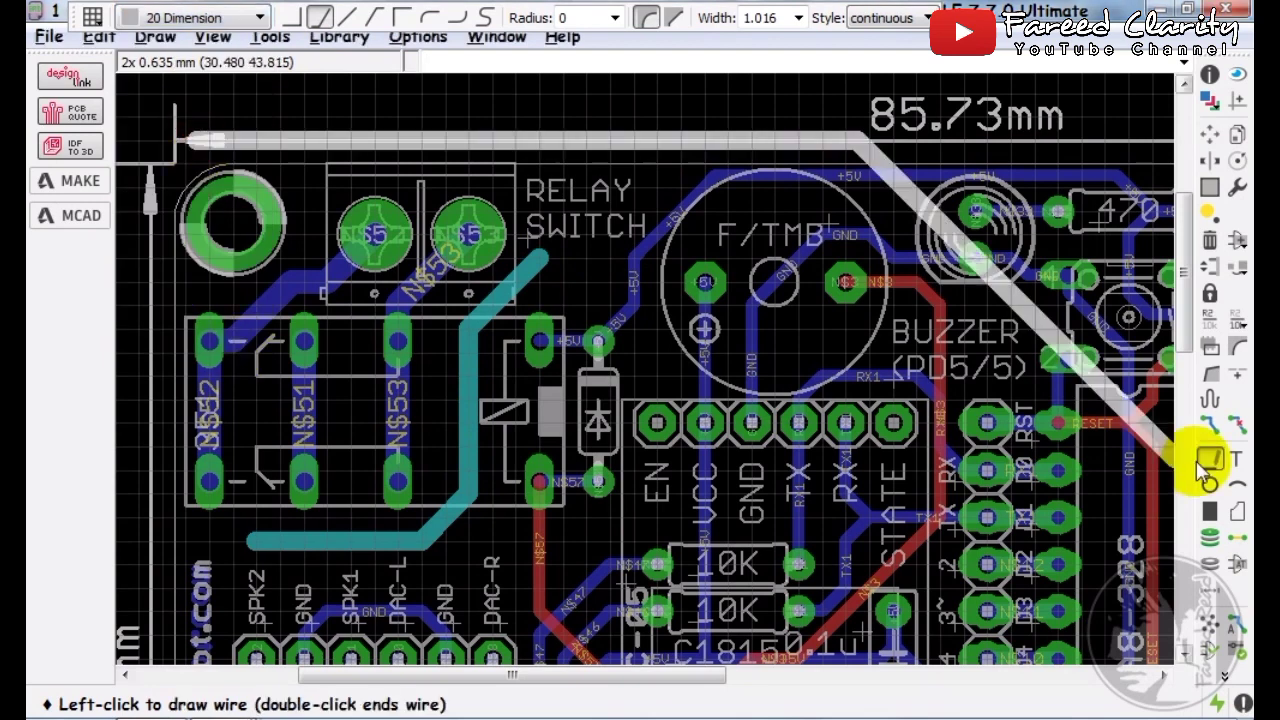
# Draw a 1.016-wide Dimension-layer wire over the existing cut-out line, from below the relay contacts up to beside the relay switch terminals.
pyautogui.press('Escape')
pyautogui.click(259, 541)
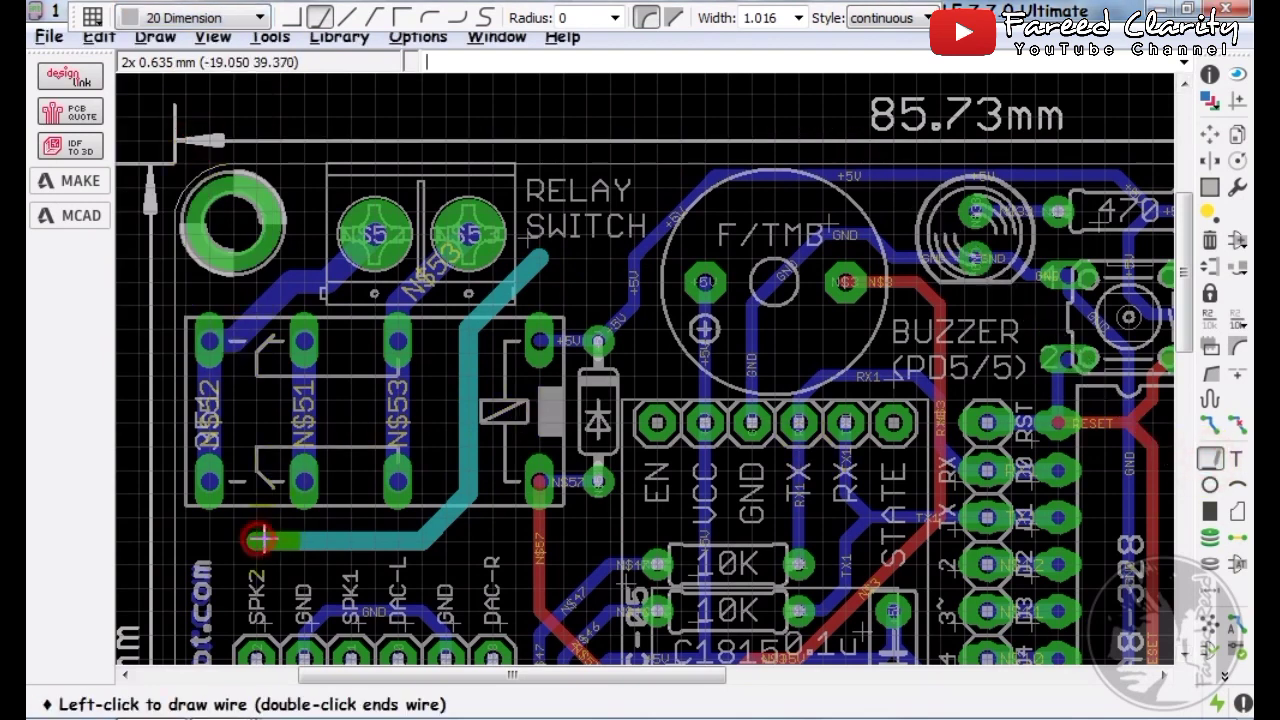
pyautogui.click(466, 492)
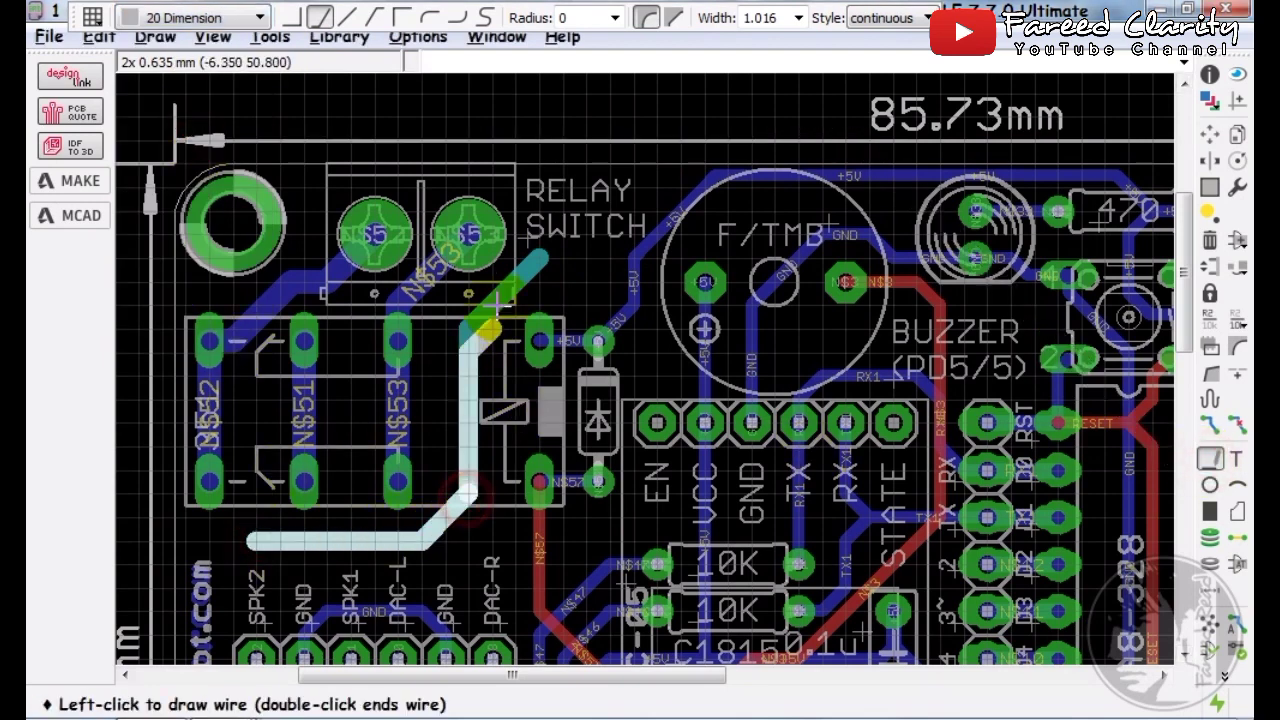
pyautogui.doubleClick(535, 259)
pyautogui.scroll(-2, 515, 261)
pyautogui.scroll(2, 510, 263)
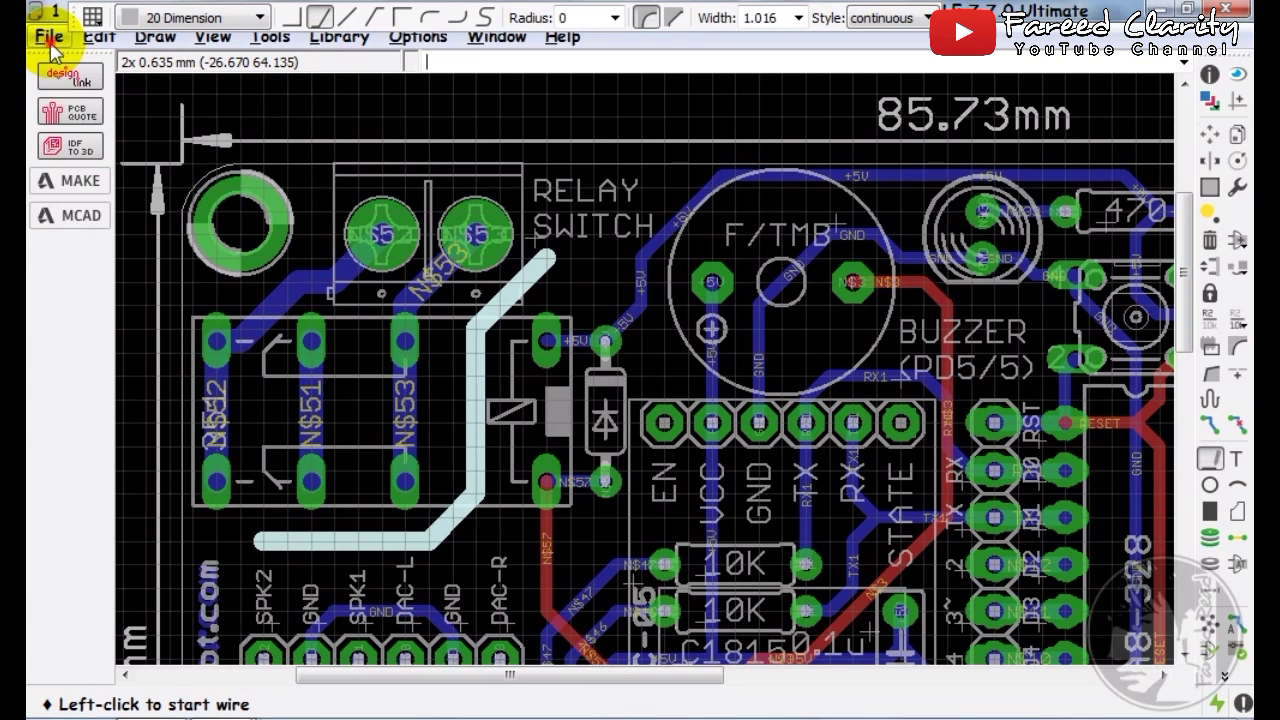
# Open the CAM Processor for the board, load the gerb274x.cam job and widen its window to show all sections.
pyautogui.click(49, 37)
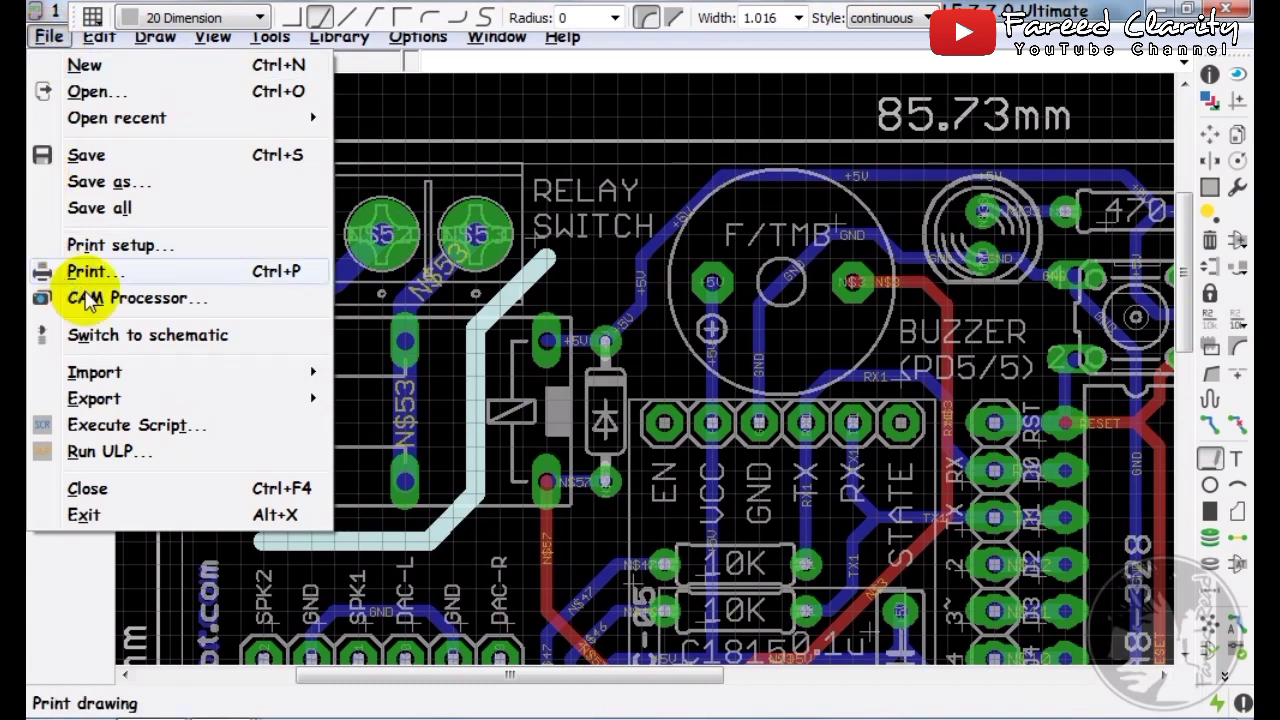
pyautogui.click(92, 299)
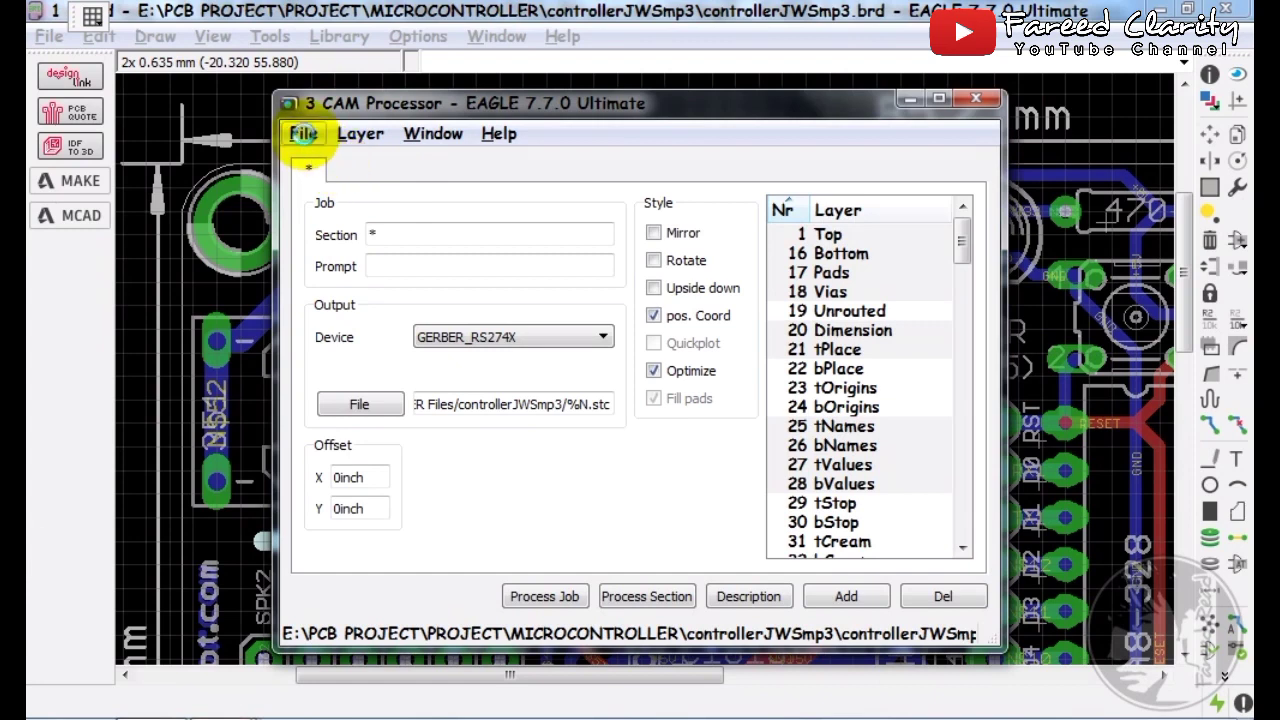
pyautogui.click(303, 133)
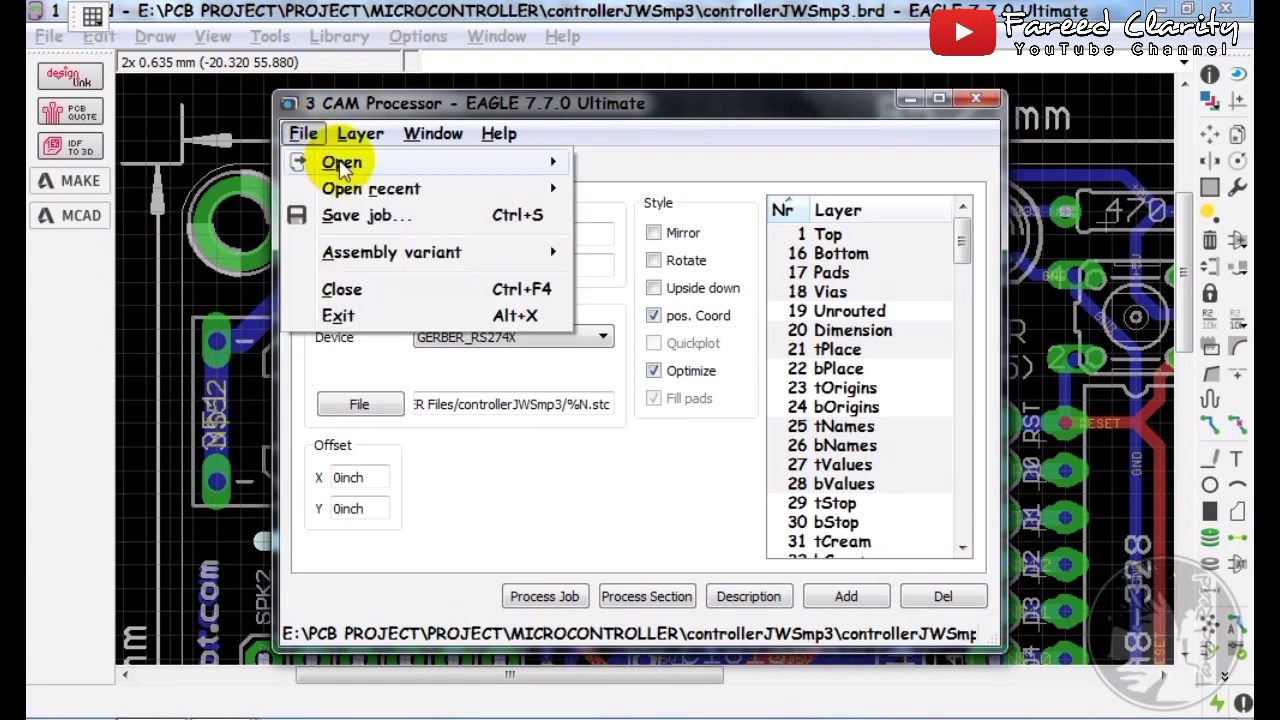
pyautogui.moveTo(343, 163)
pyautogui.click(704, 290)
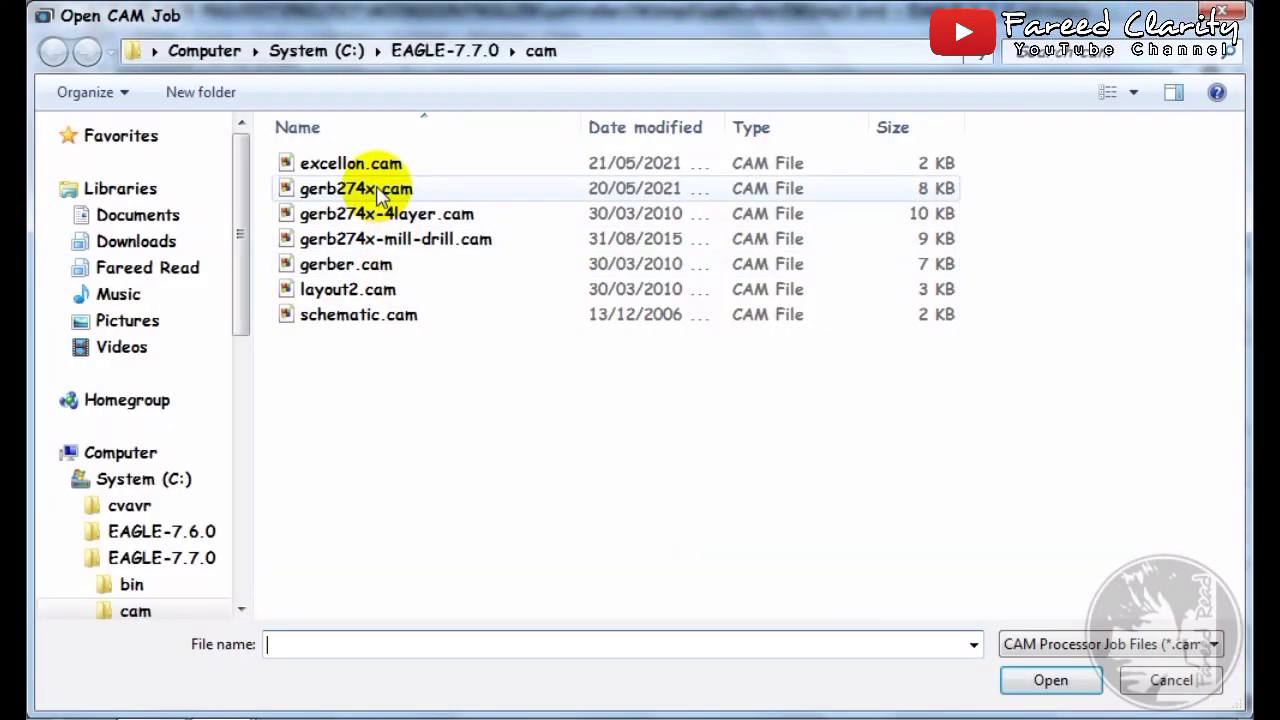
pyautogui.doubleClick(380, 190)
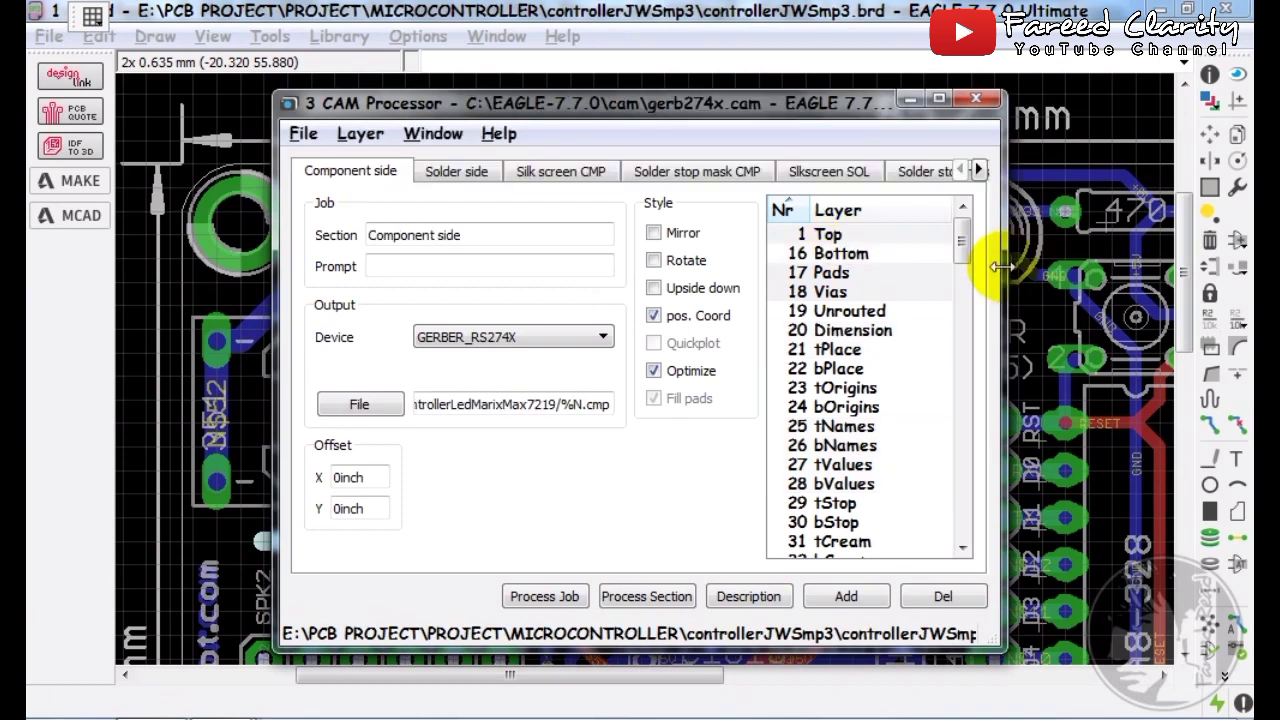
pyautogui.moveTo(1003, 266); pyautogui.dragTo(1240, 325)
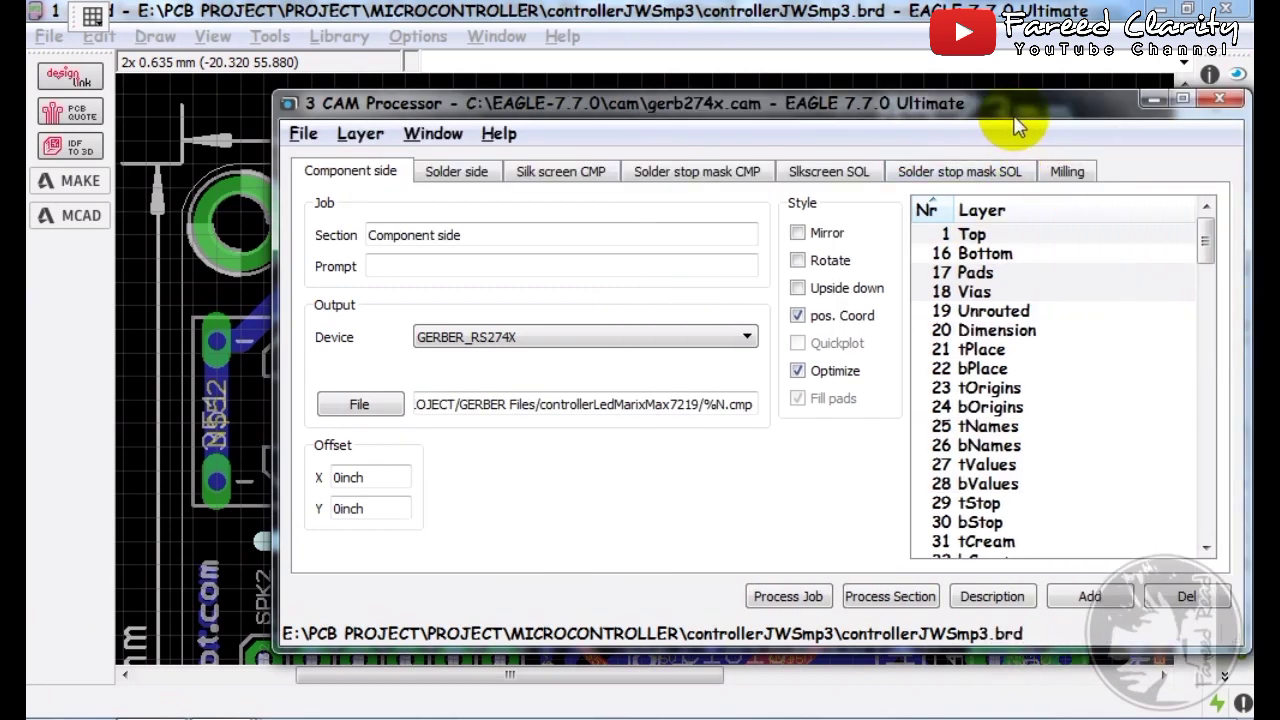
pyautogui.moveTo(1022, 112); pyautogui.dragTo(866, 89)
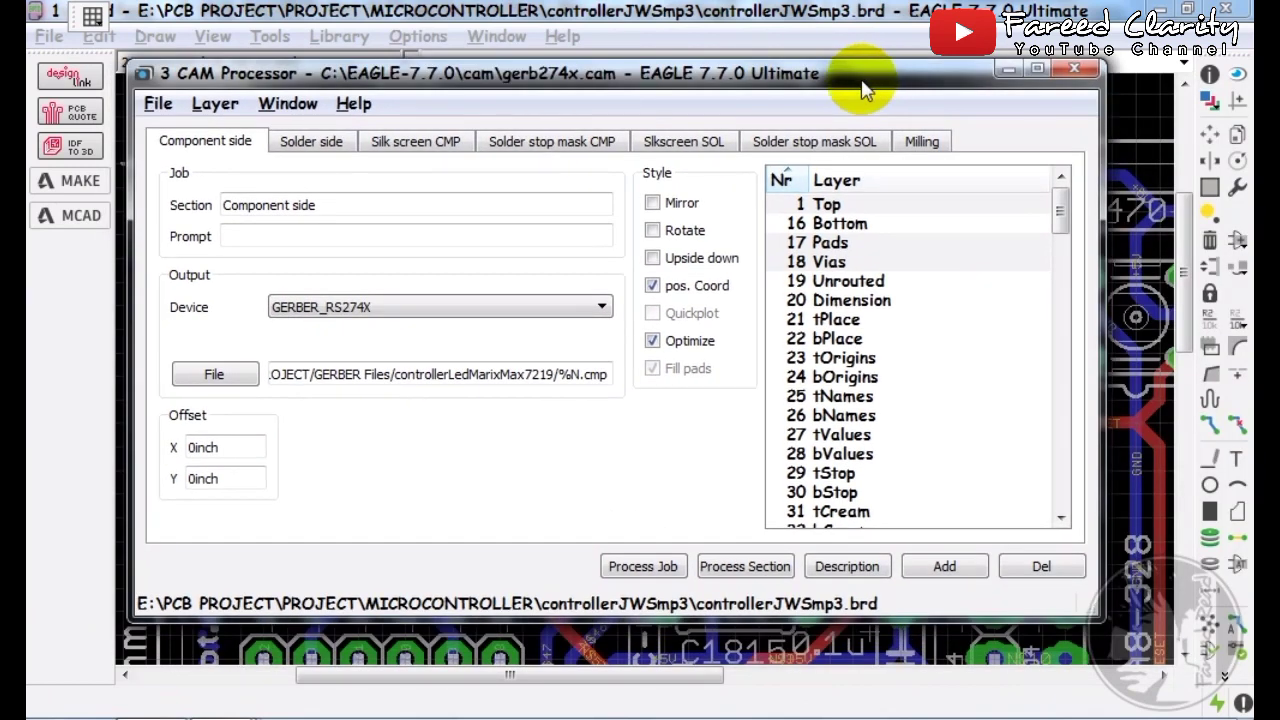
# Examine the output files and assigned layers of the Silkscreen SOL, Milling and Solder stop mask SOL sections.
pyautogui.click(724, 150)
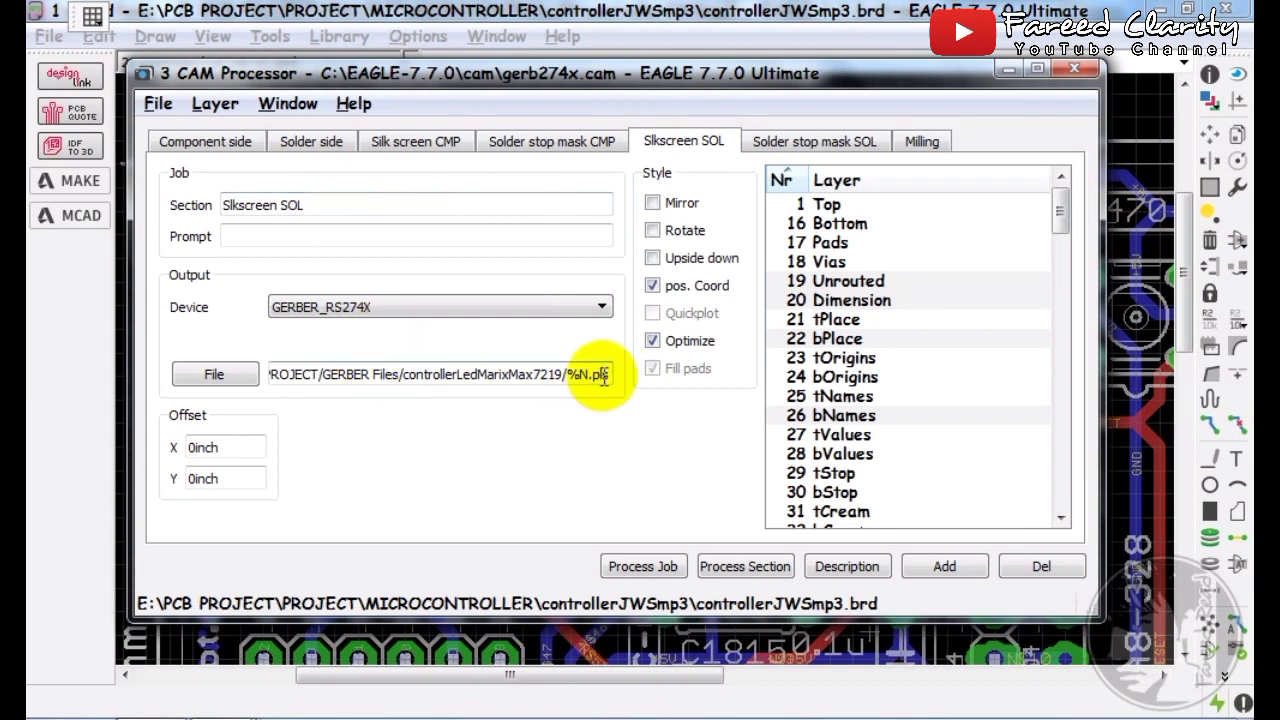
pyautogui.click(1058, 215)
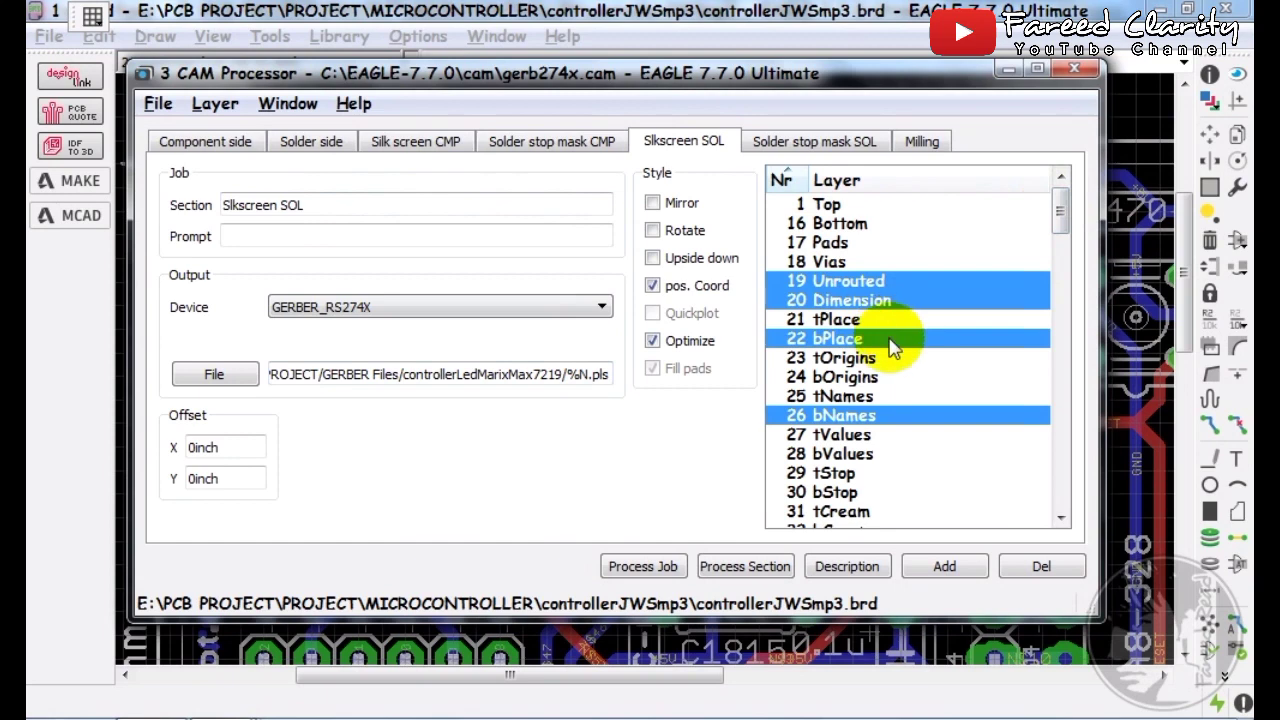
pyautogui.scroll(-7, 891, 371)
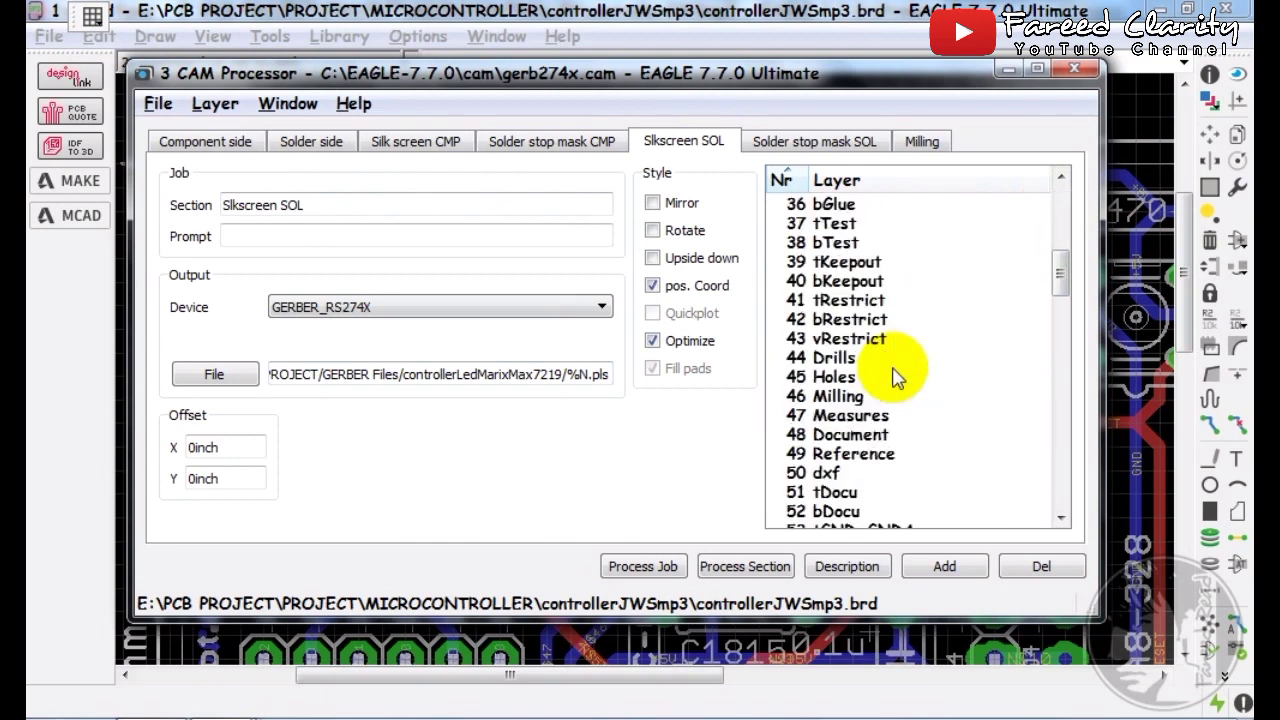
pyautogui.scroll(7, 894, 371)
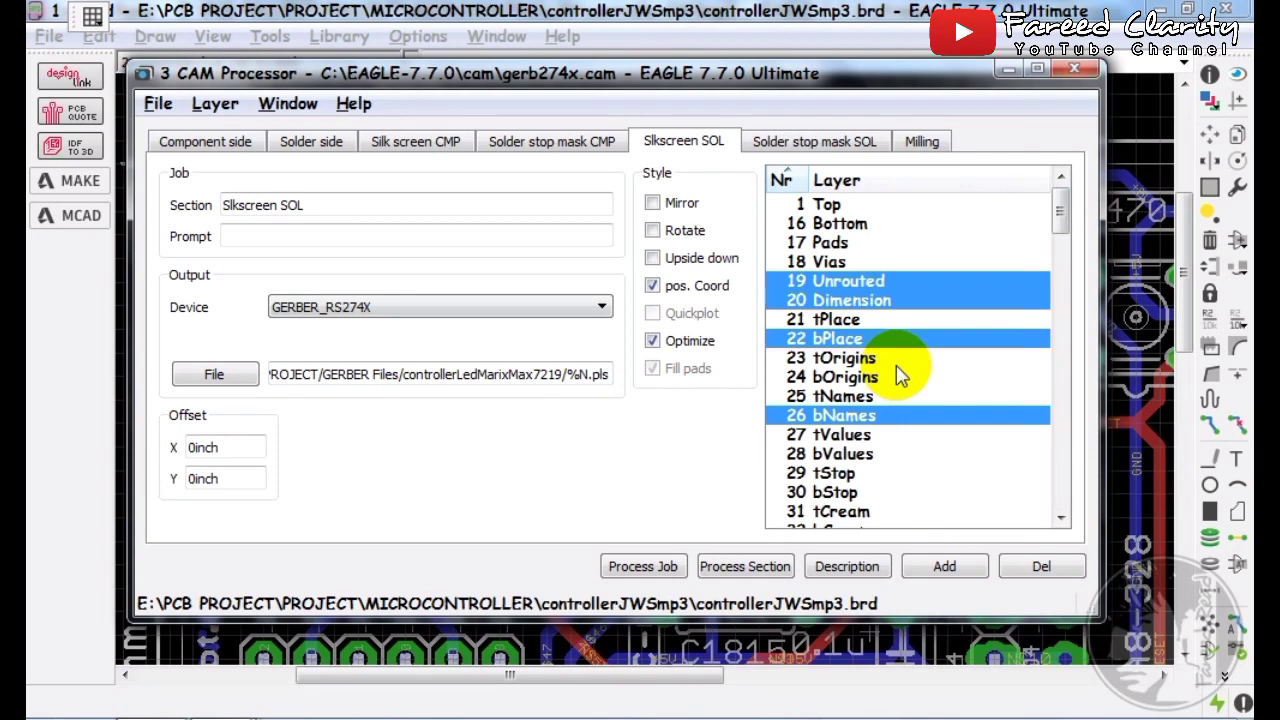
pyautogui.click(921, 146)
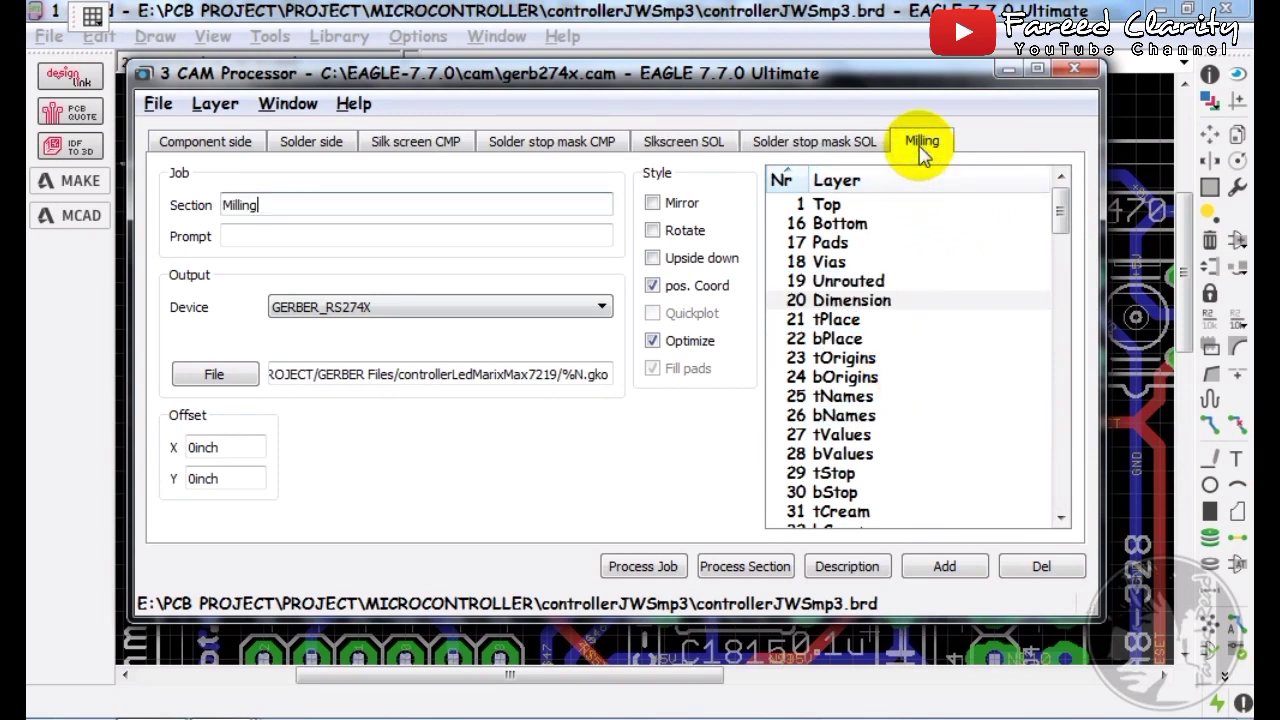
pyautogui.scroll(-1, 910, 265)
pyautogui.click(880, 246)
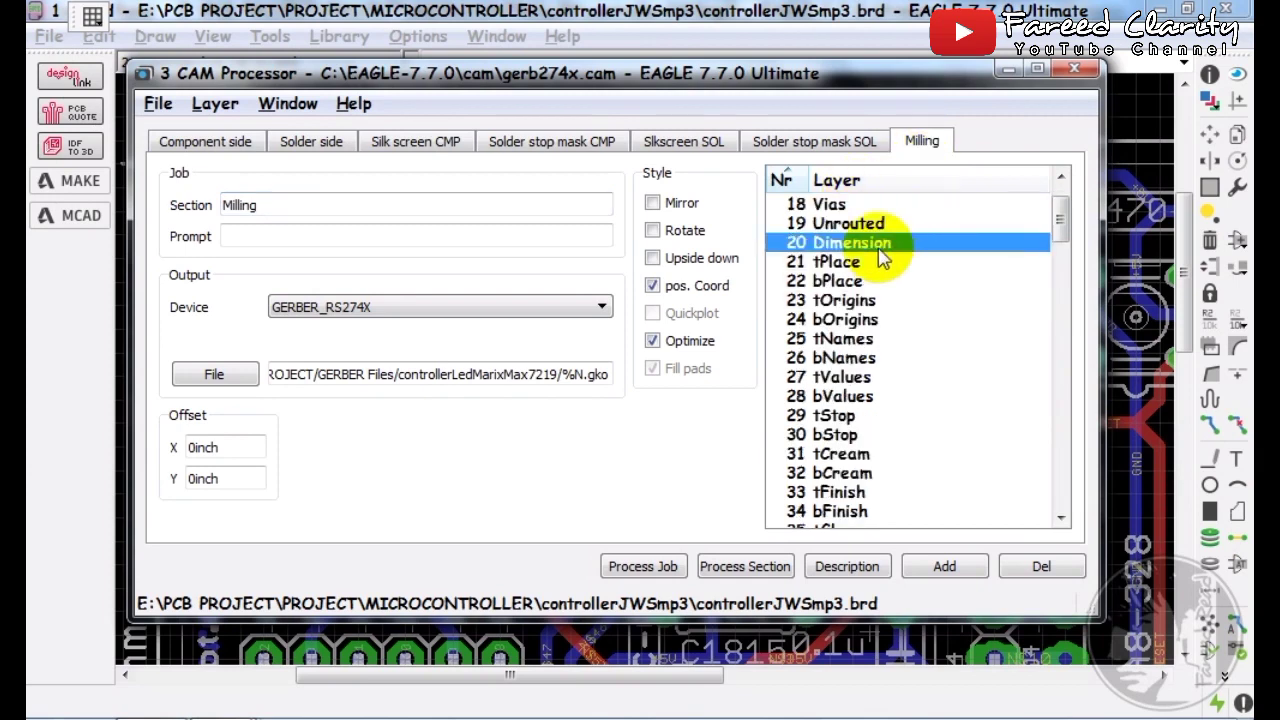
pyautogui.scroll(-6, 880, 255)
pyautogui.scroll(7, 879, 316)
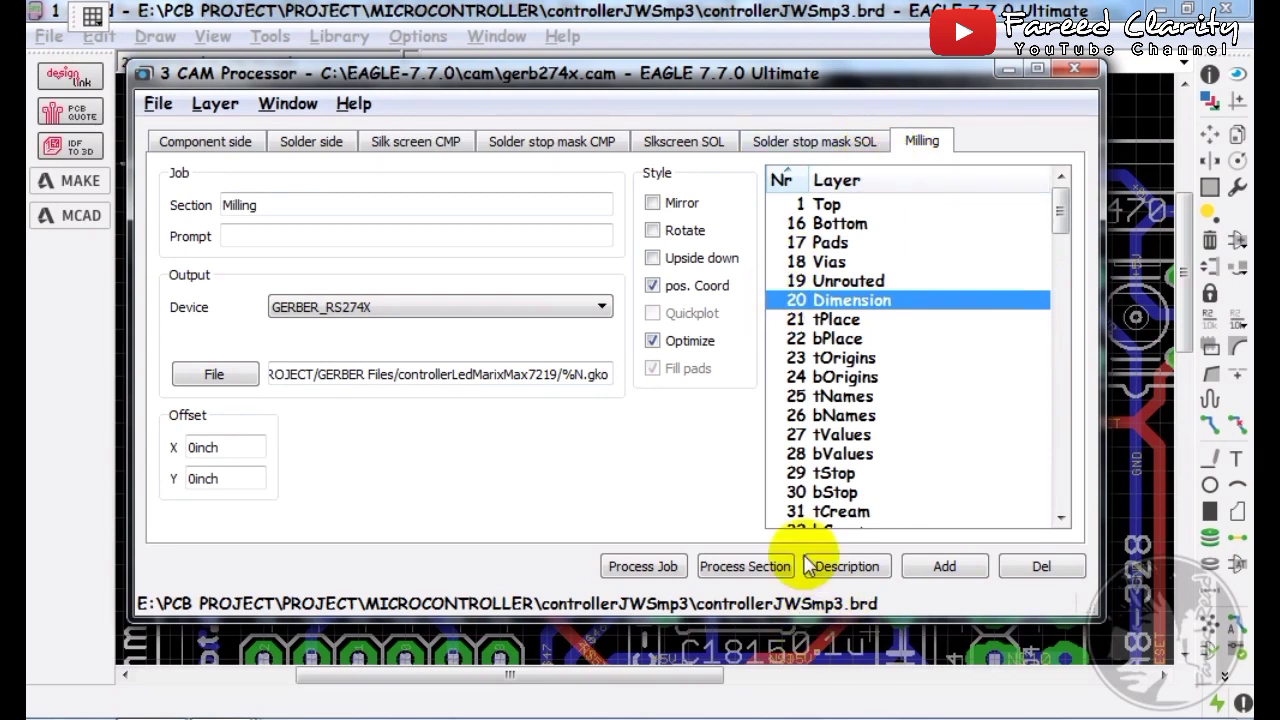
pyautogui.click(806, 142)
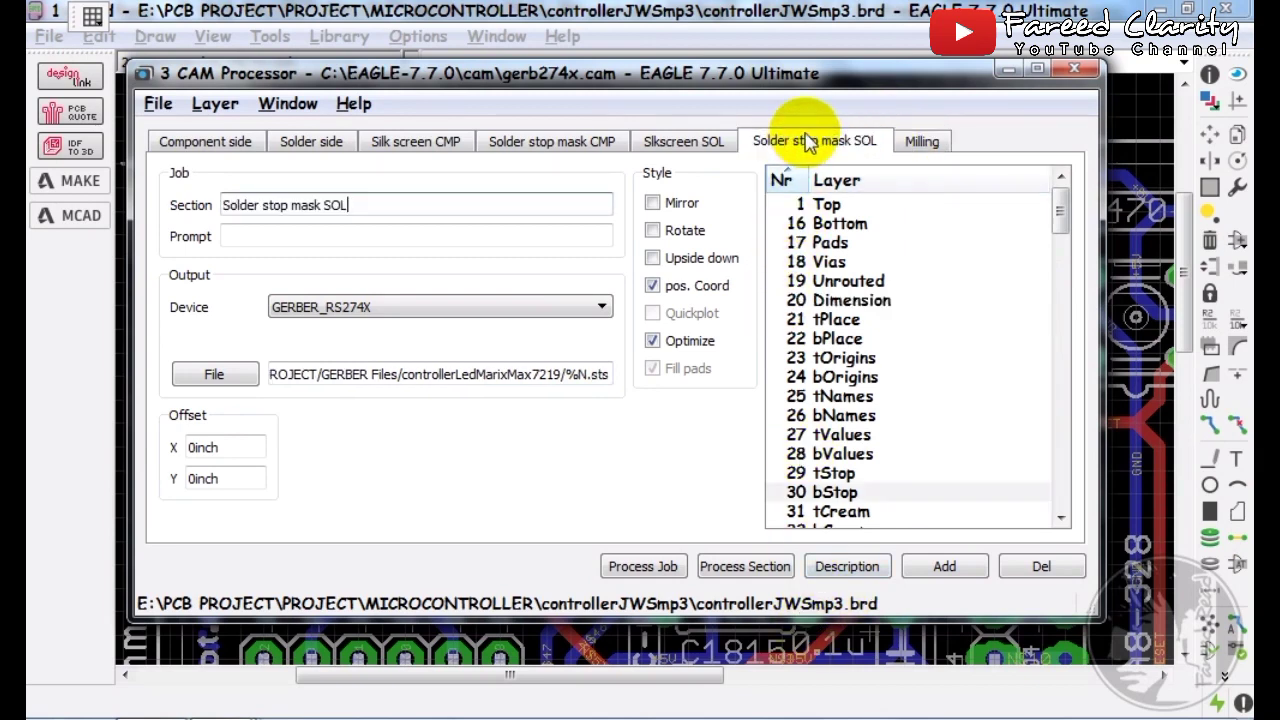
pyautogui.click(925, 141)
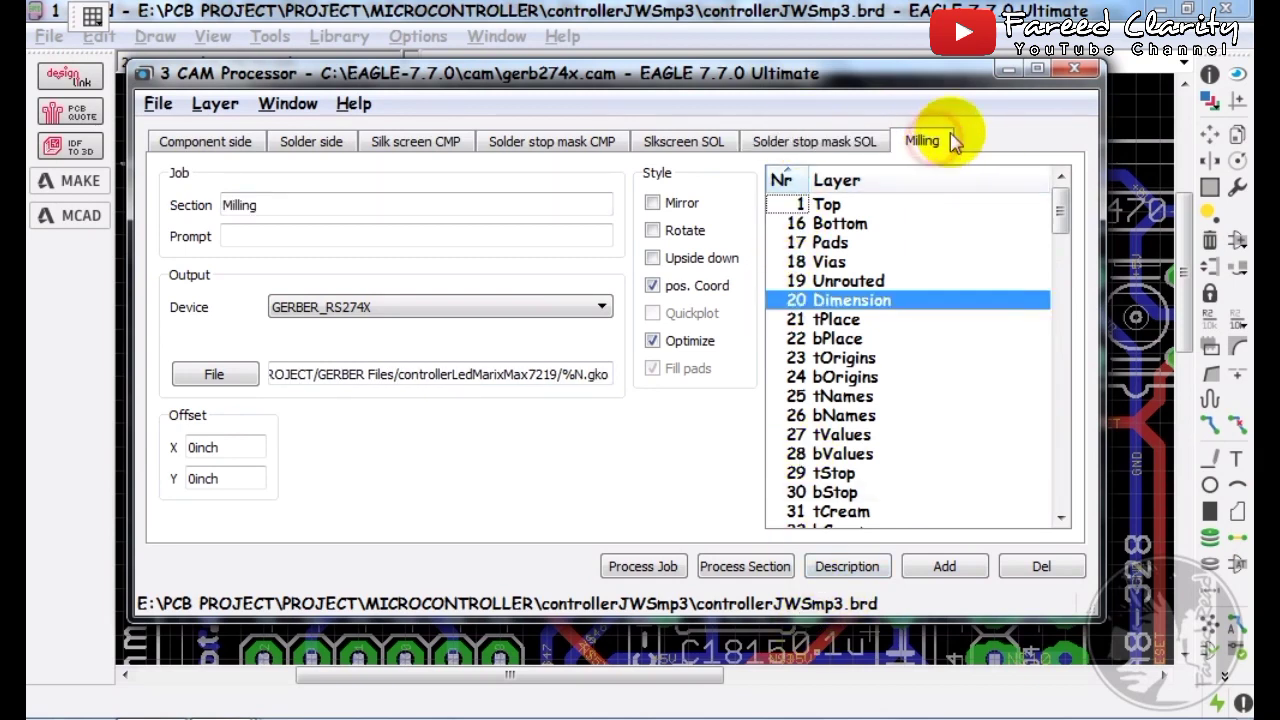
# Add a copy of the Solder stop mask SOL section and name it miling1.
pyautogui.click(874, 144)
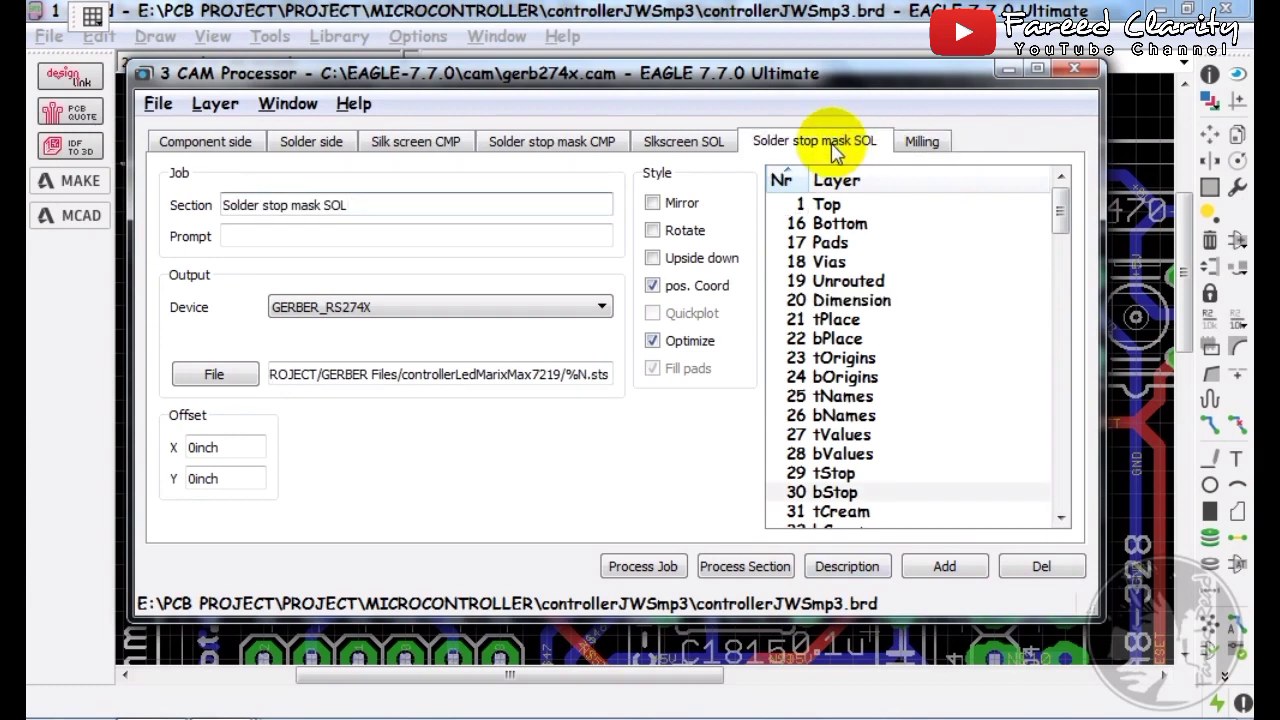
pyautogui.click(957, 567)
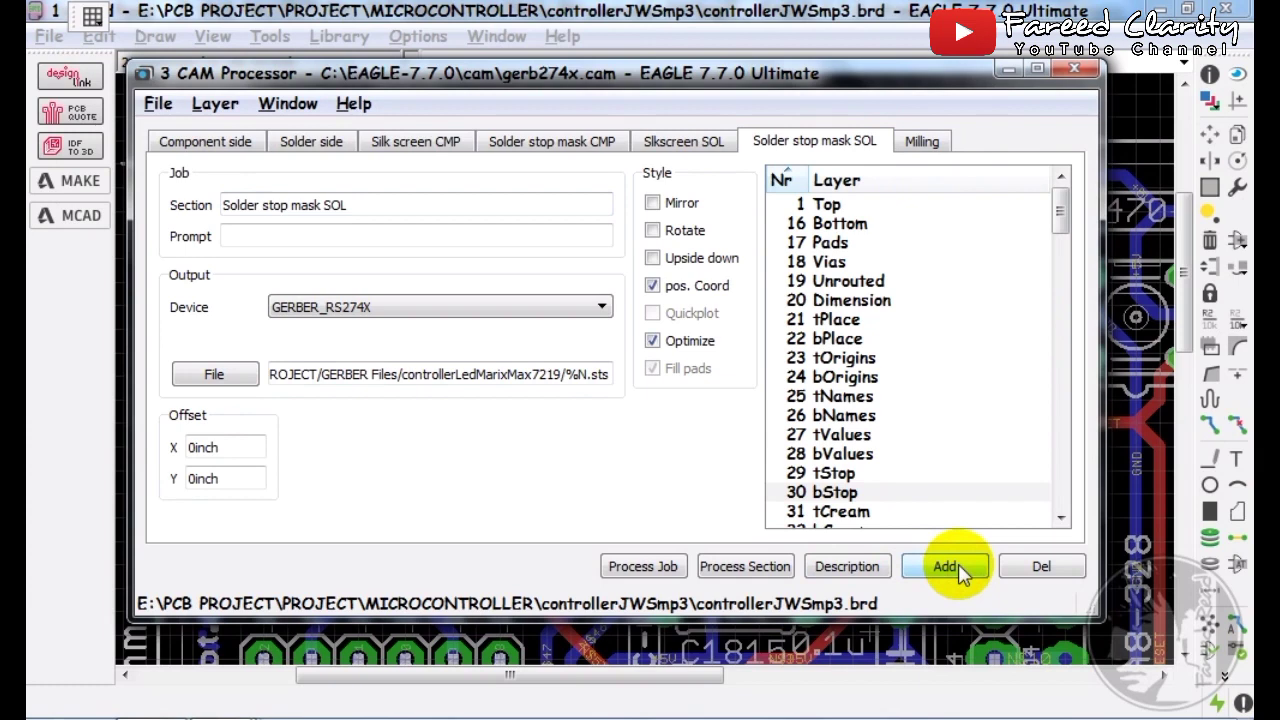
pyautogui.click(957, 567)
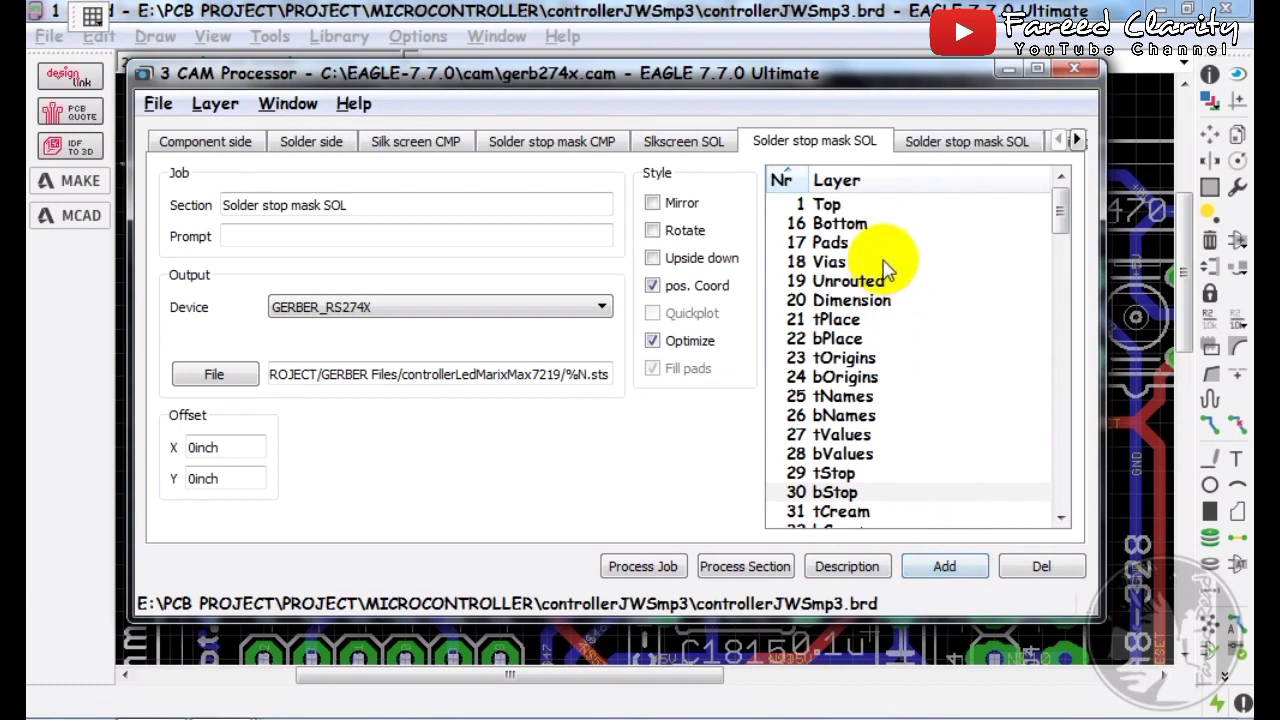
pyautogui.moveTo(1100, 272); pyautogui.dragTo(1180, 282)
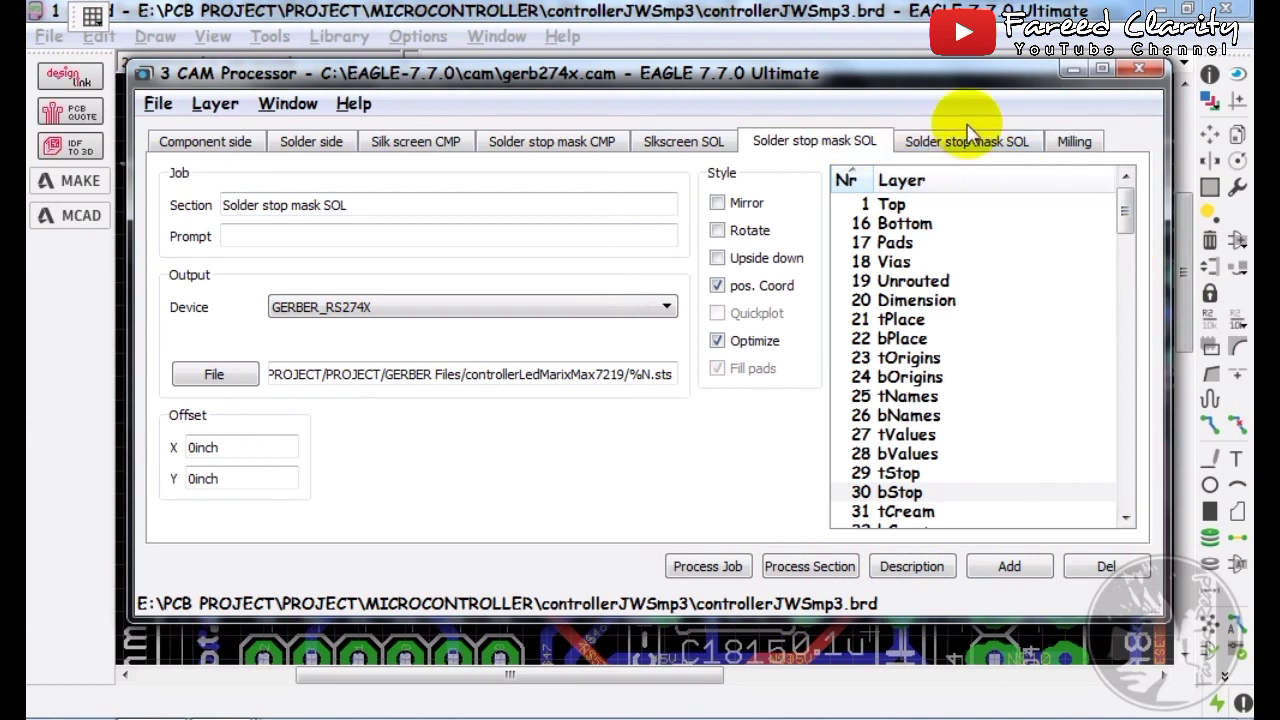
pyautogui.moveTo(371, 205); pyautogui.dragTo(192, 208)
pyautogui.write('miling1')
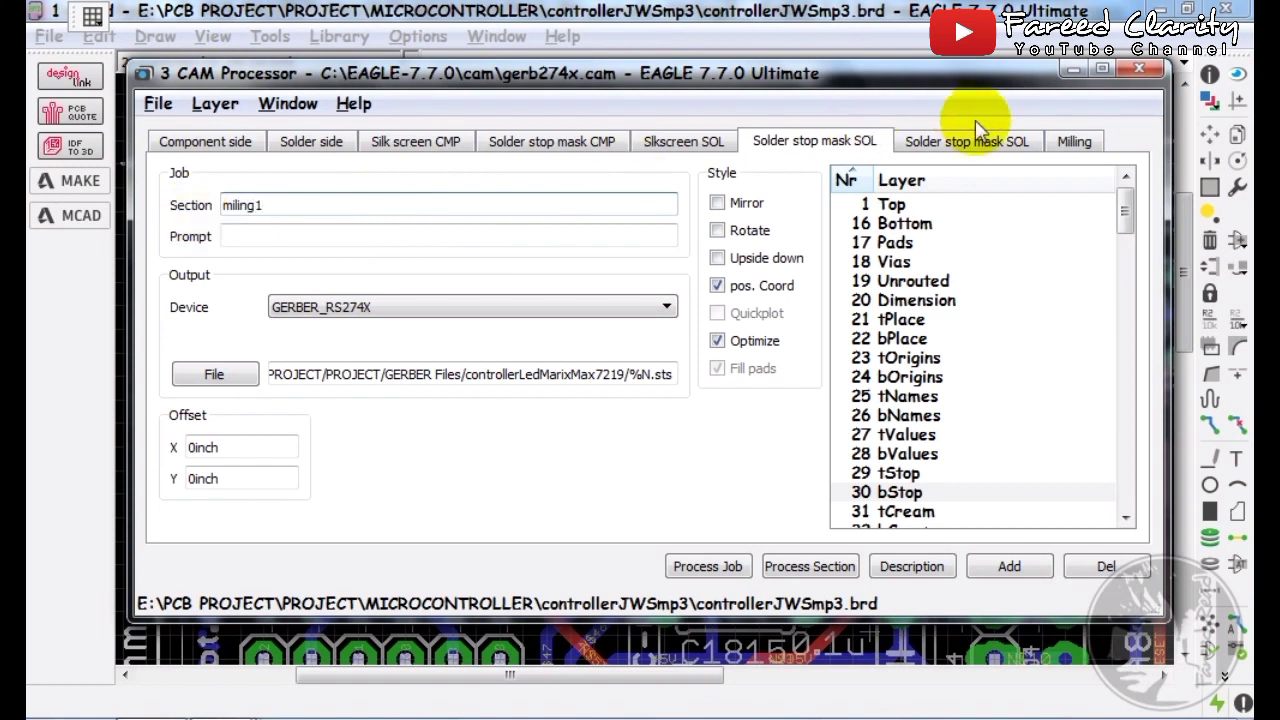
# Set the output file extension of the miling1 section to gko.
pyautogui.doubleClick(660, 374)
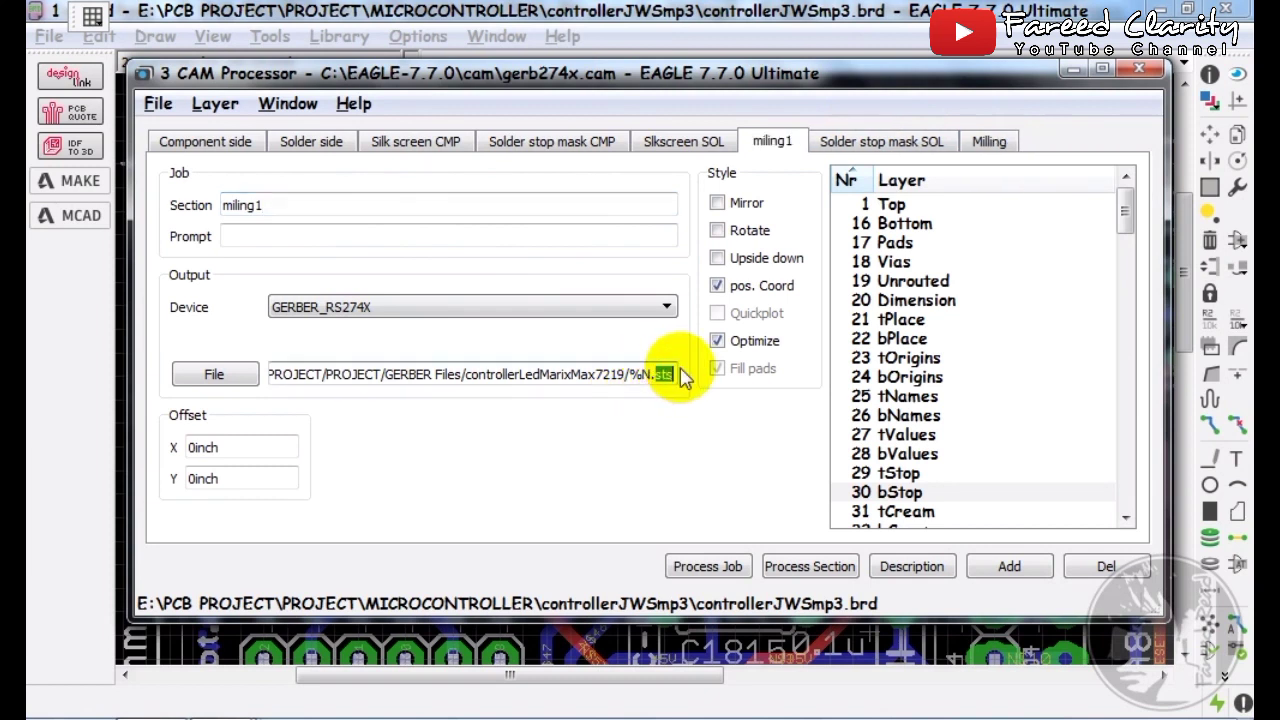
pyautogui.write('go')
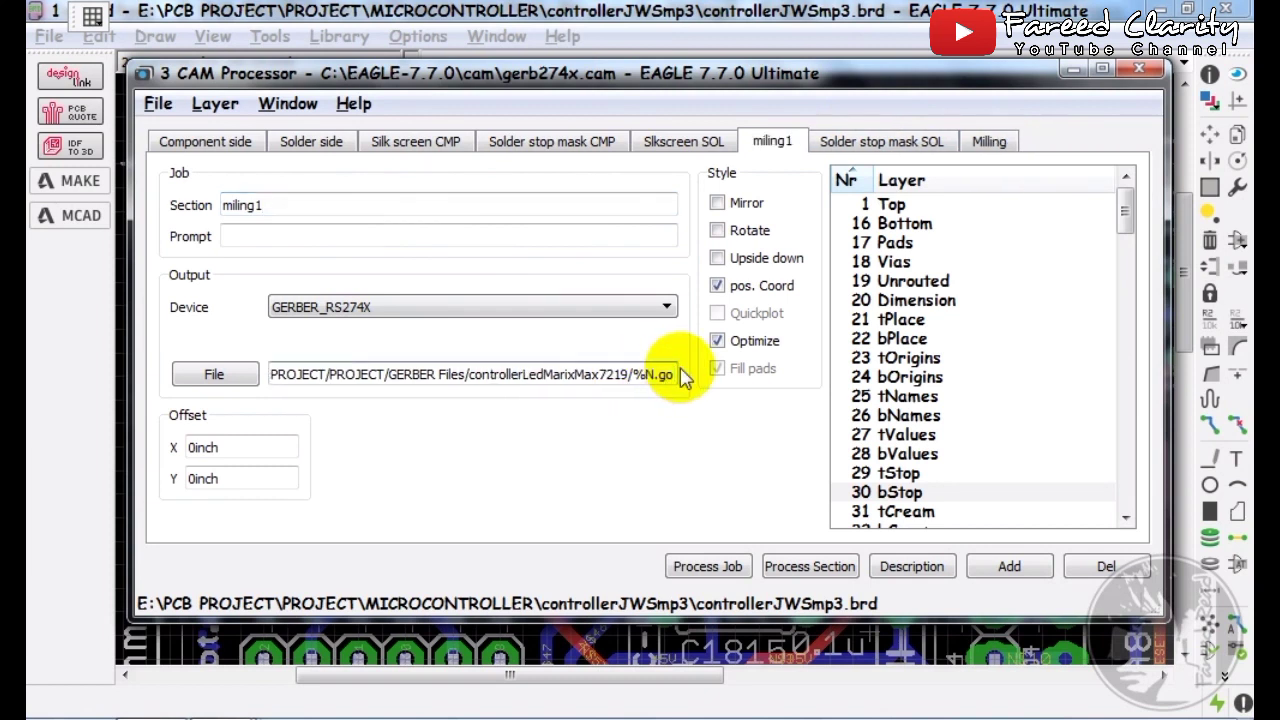
pyautogui.press('BackSpace')
pyautogui.write('ko')
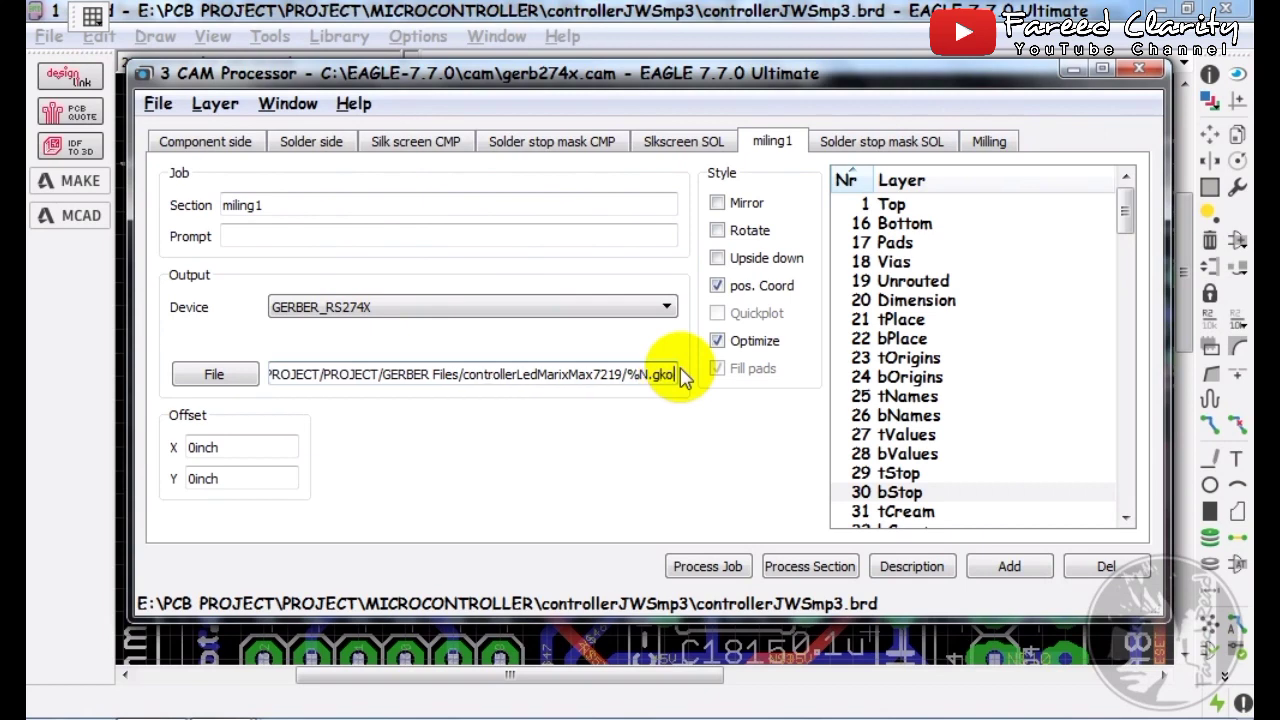
# Replace the bStop layer in the miling1 section with layer 46 Milling.
pyautogui.click(976, 301)
pyautogui.scroll(-2, 971, 440)
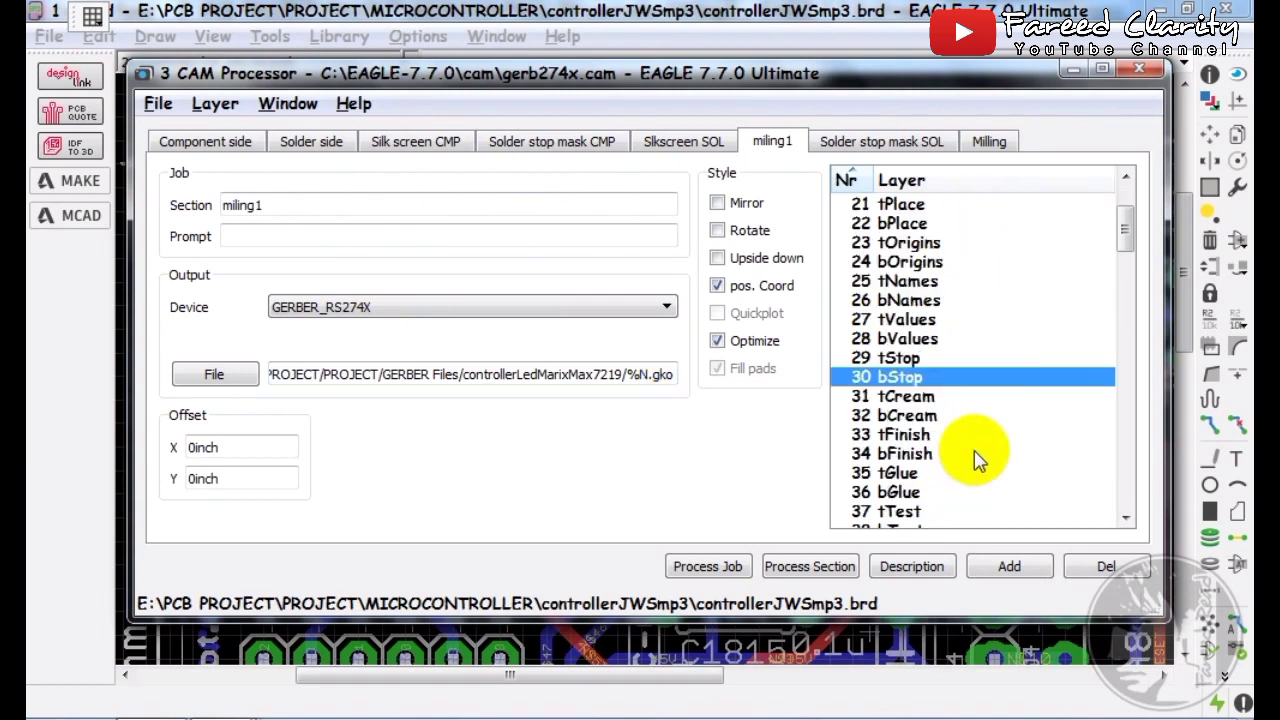
pyautogui.click(976, 385)
pyautogui.scroll(-7, 940, 400)
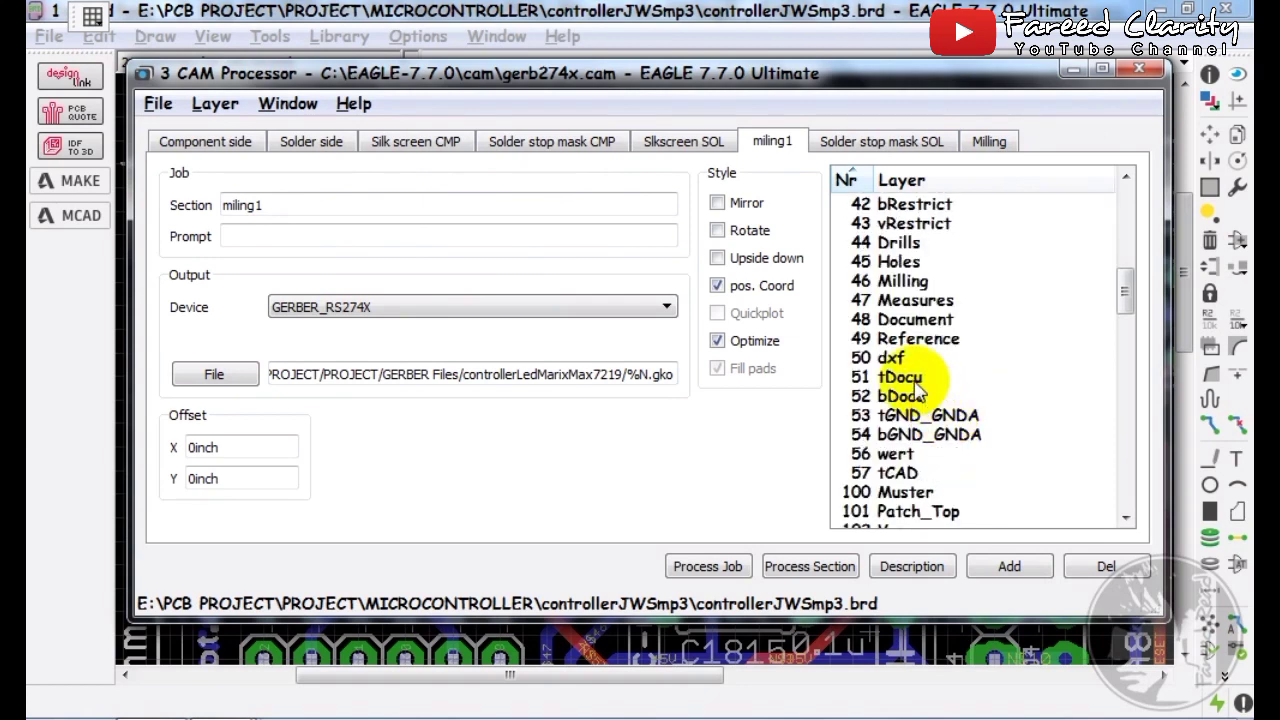
pyautogui.click(851, 284)
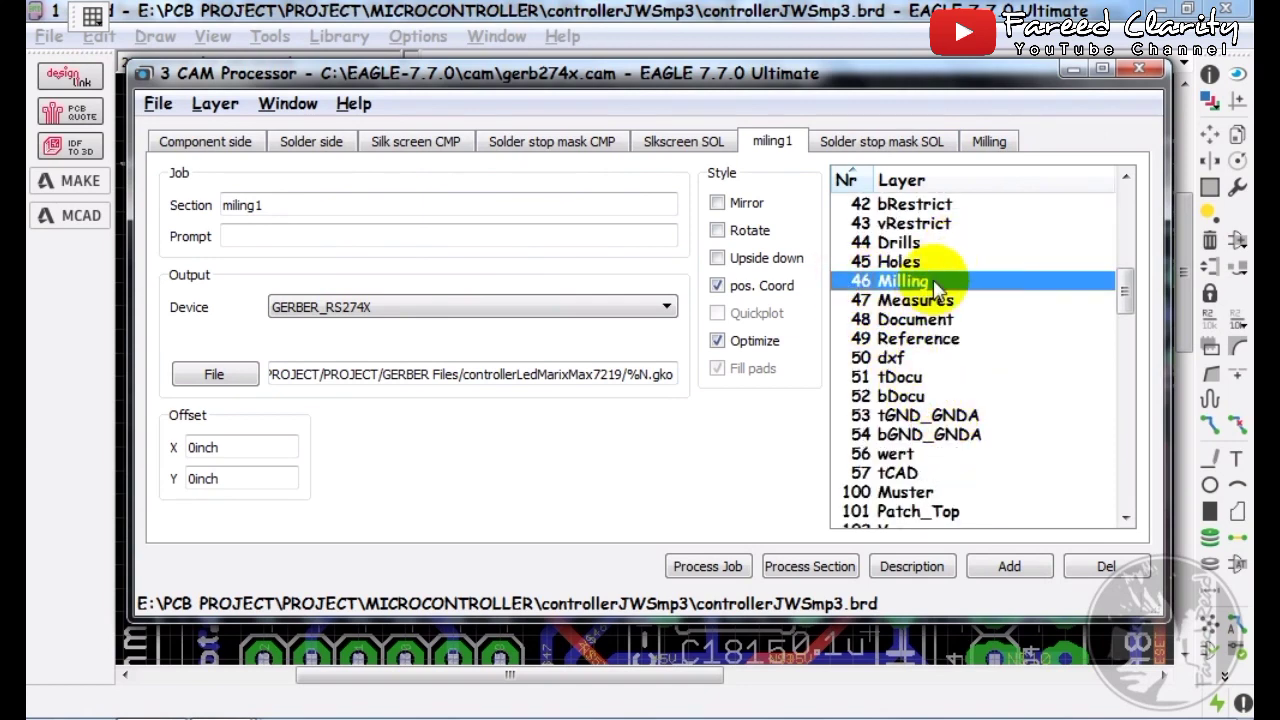
# Check the layers of the existing Milling section and delete the added miling1 section.
pyautogui.click(990, 141)
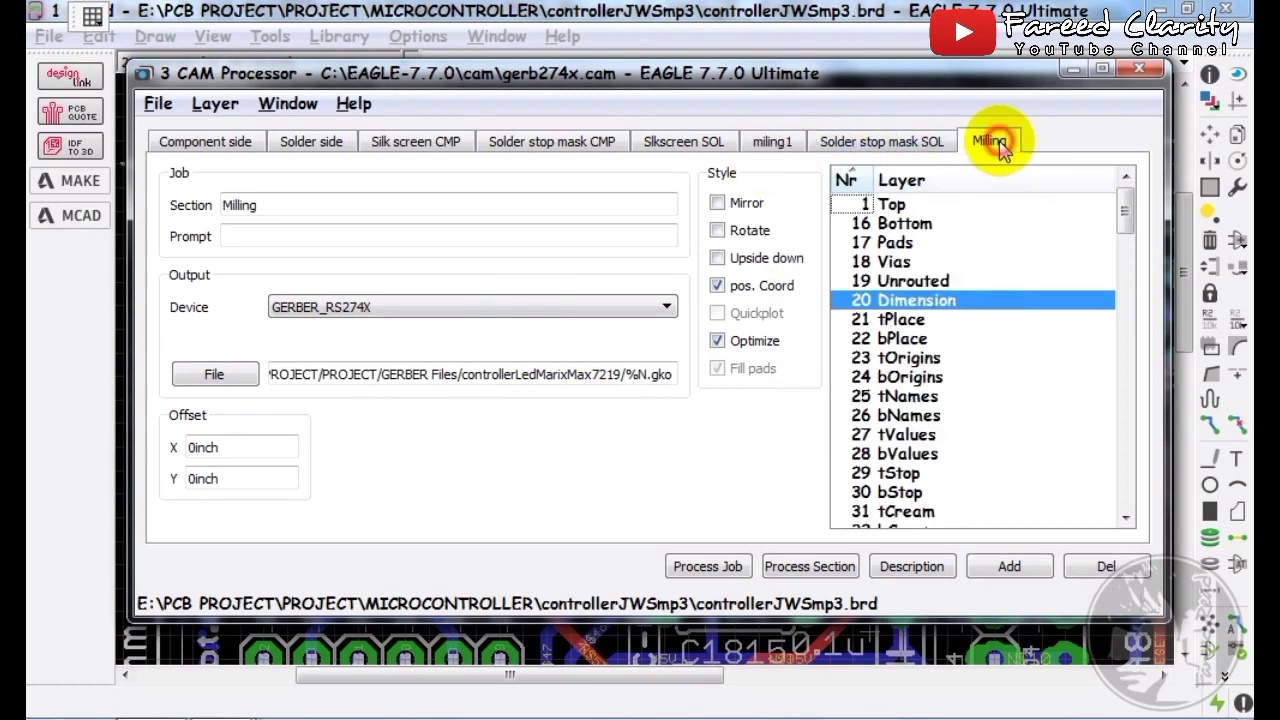
pyautogui.scroll(-9, 997, 314)
pyautogui.scroll(9, 997, 314)
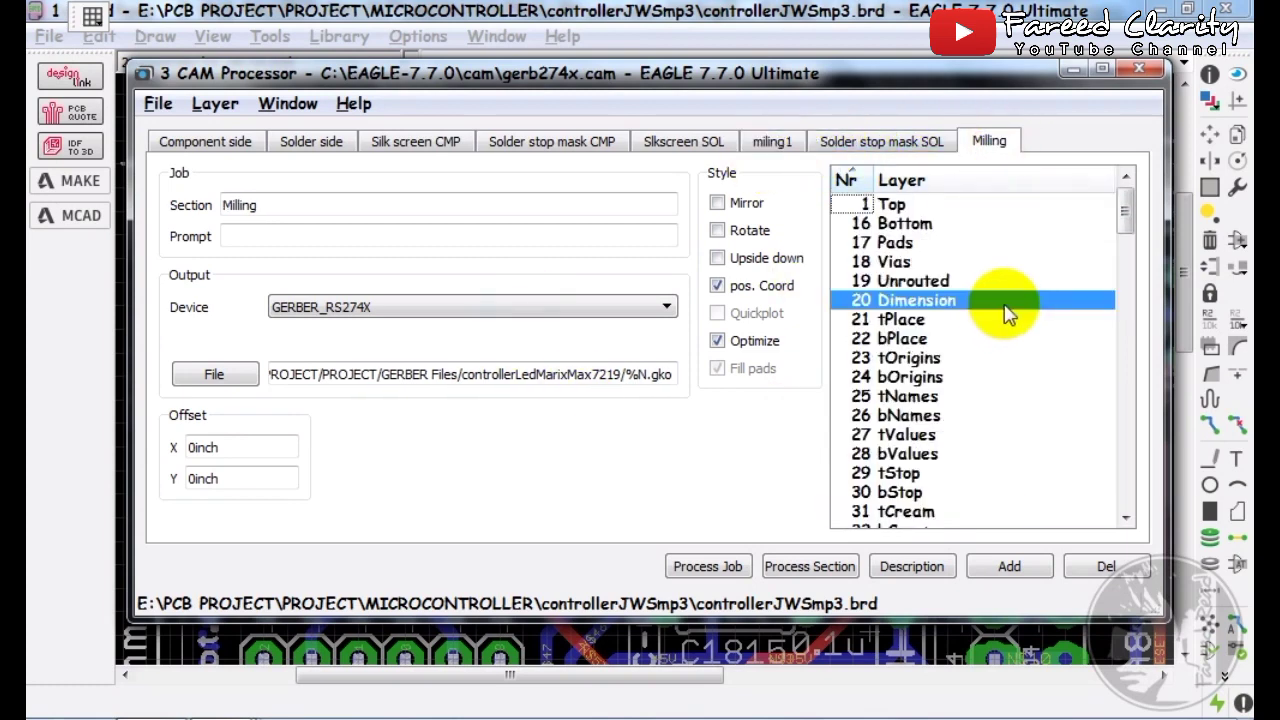
pyautogui.click(378, 205)
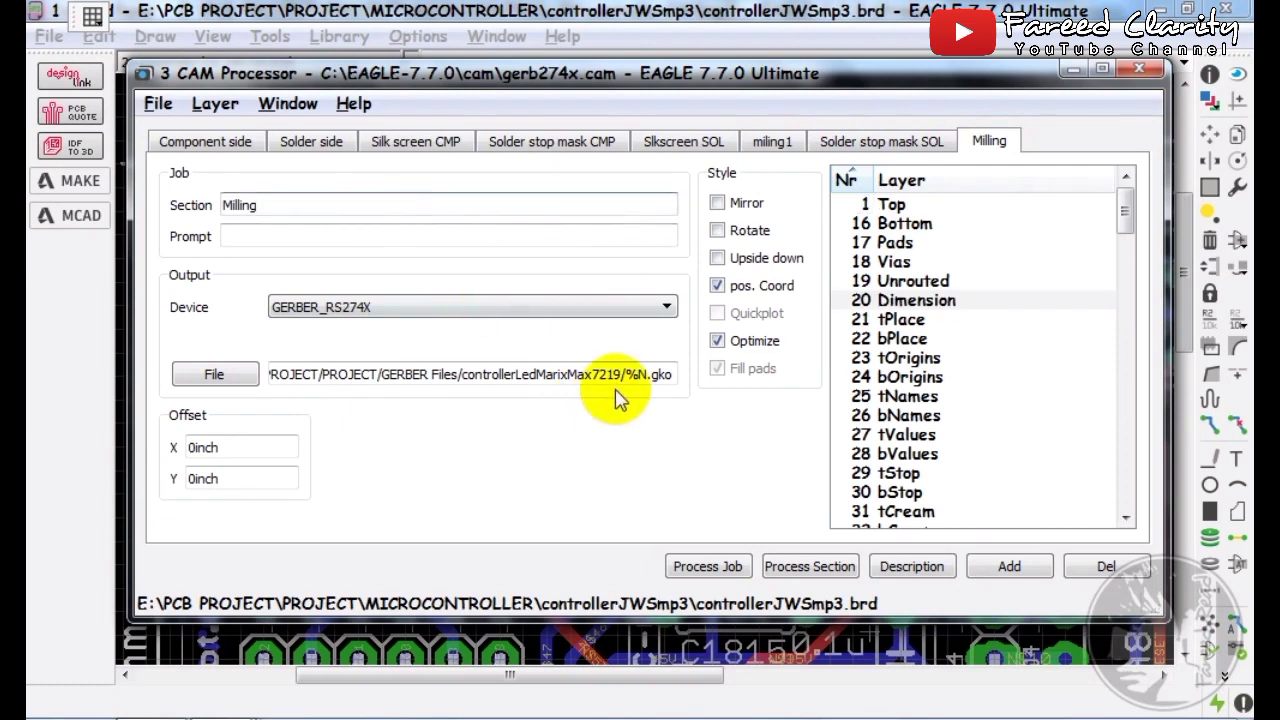
pyautogui.click(772, 141)
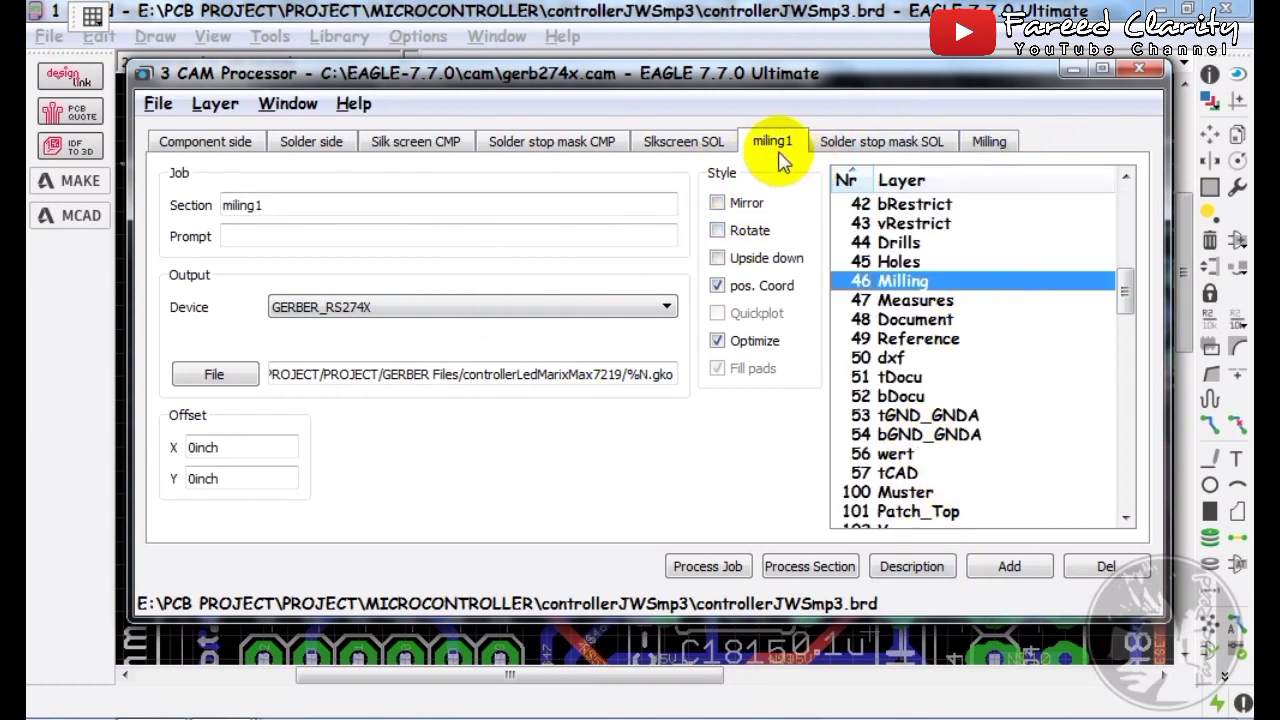
pyautogui.click(1105, 566)
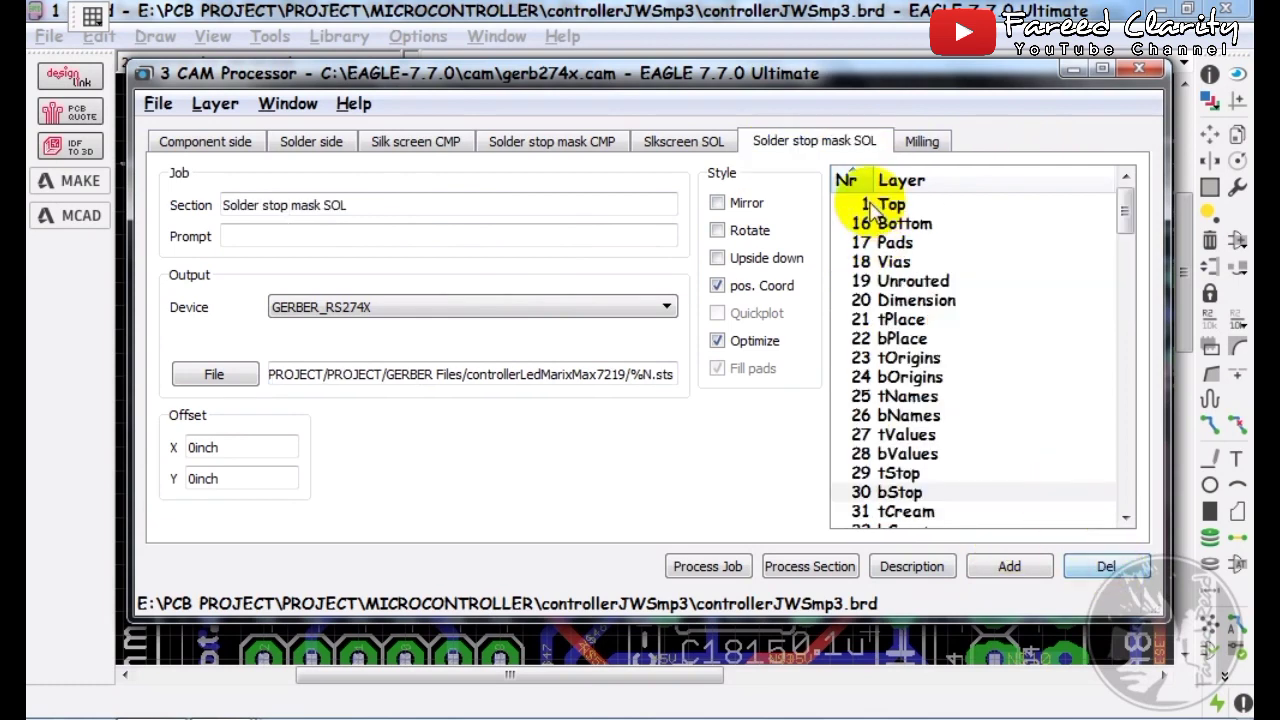
# Set the Milling section's output file to %N.gko in the GERBER Files/controllerJWSmp3 folder.
pyautogui.click(923, 141)
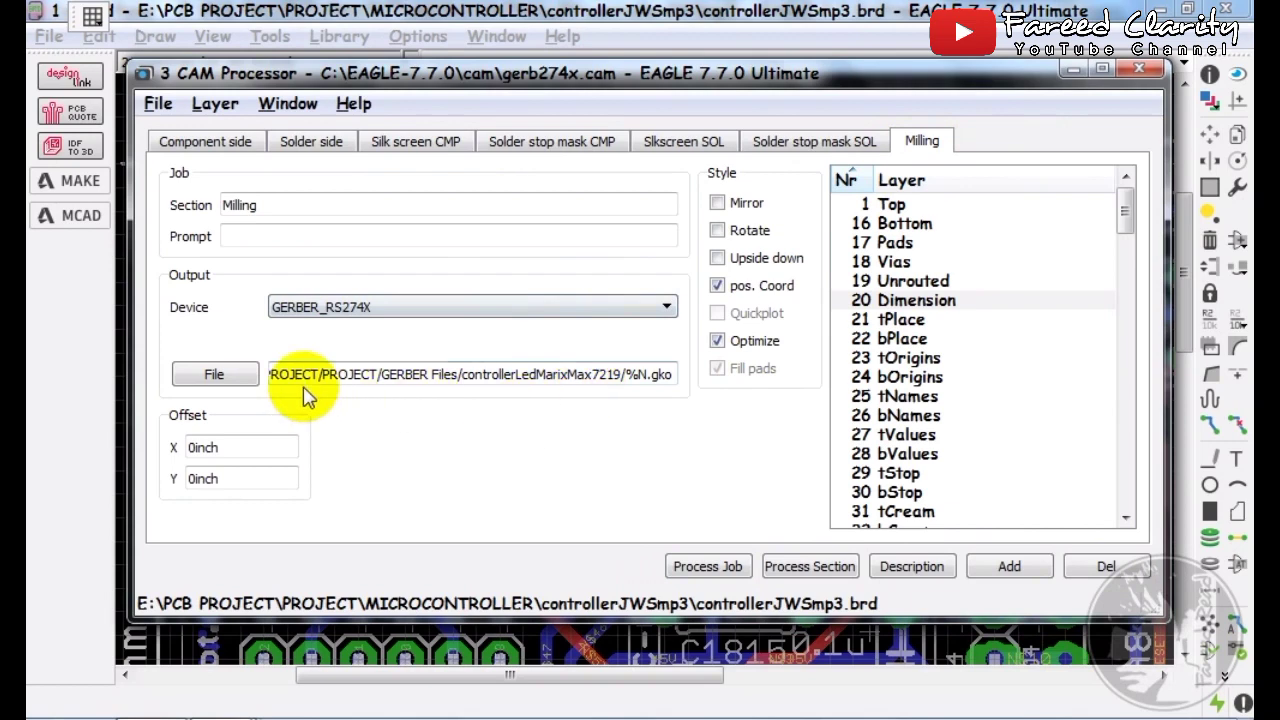
pyautogui.click(218, 374)
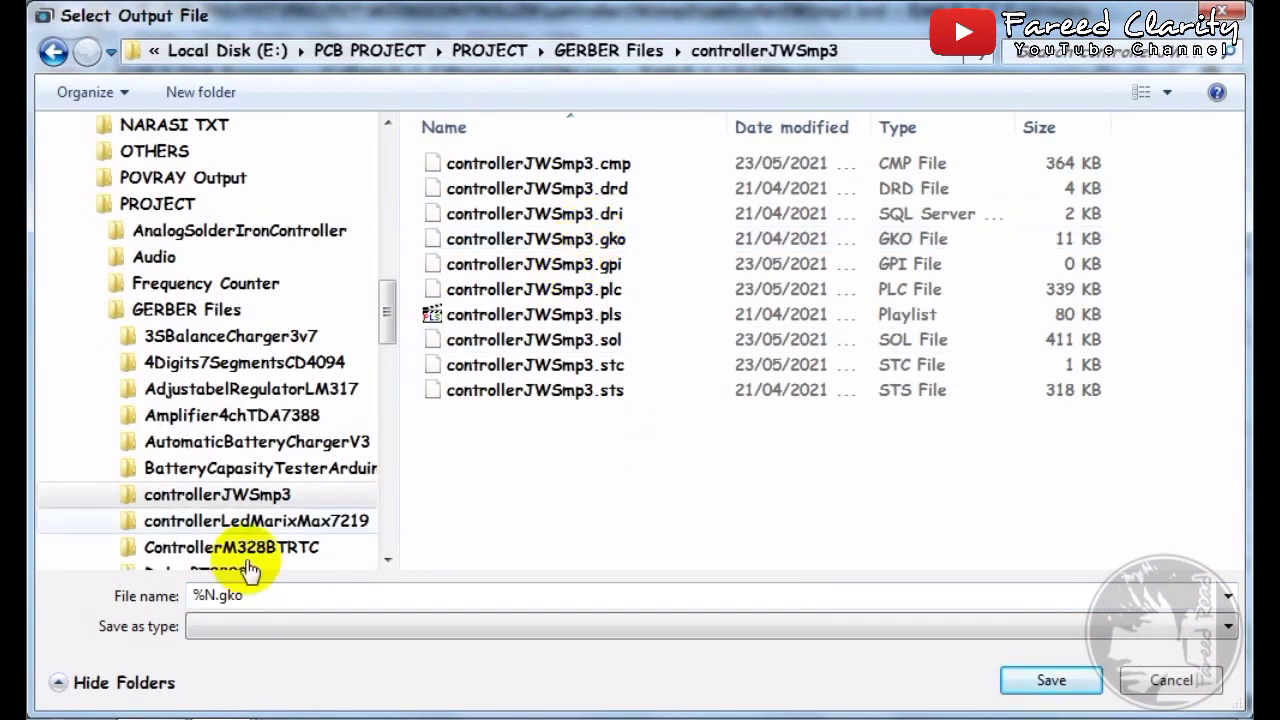
pyautogui.click(220, 598)
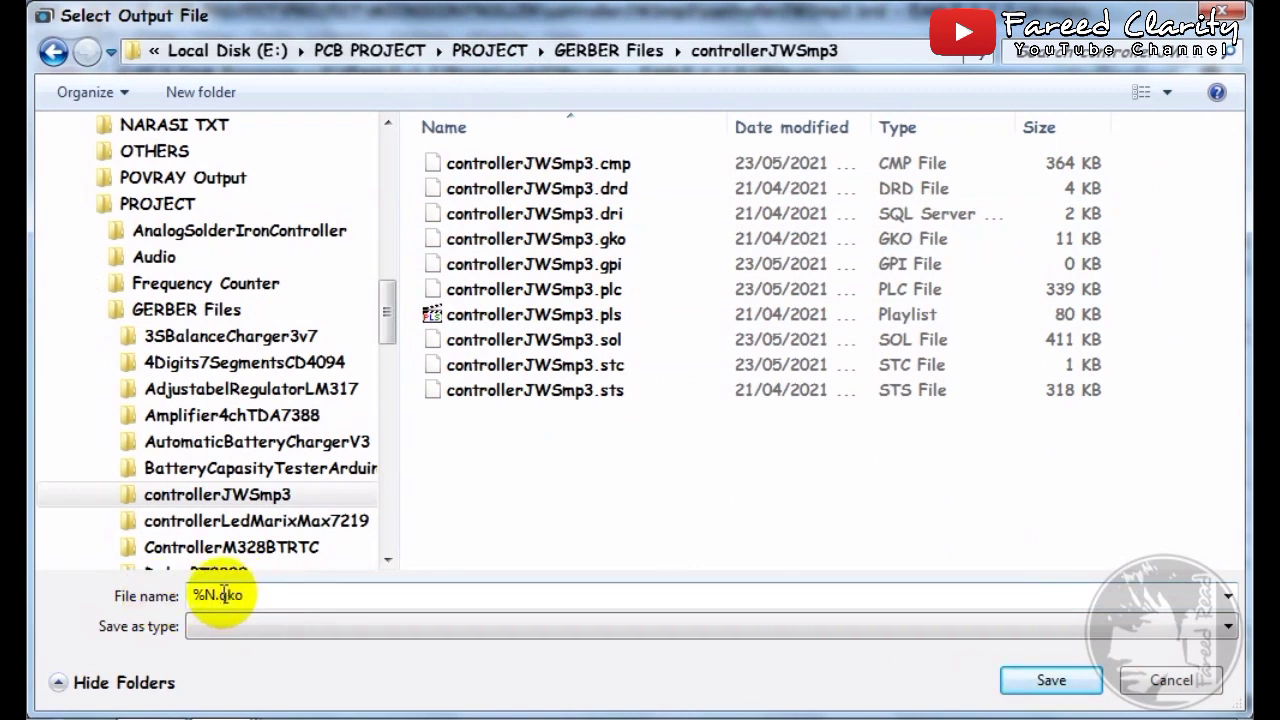
pyautogui.doubleClick(224, 594)
pyautogui.click(246, 594)
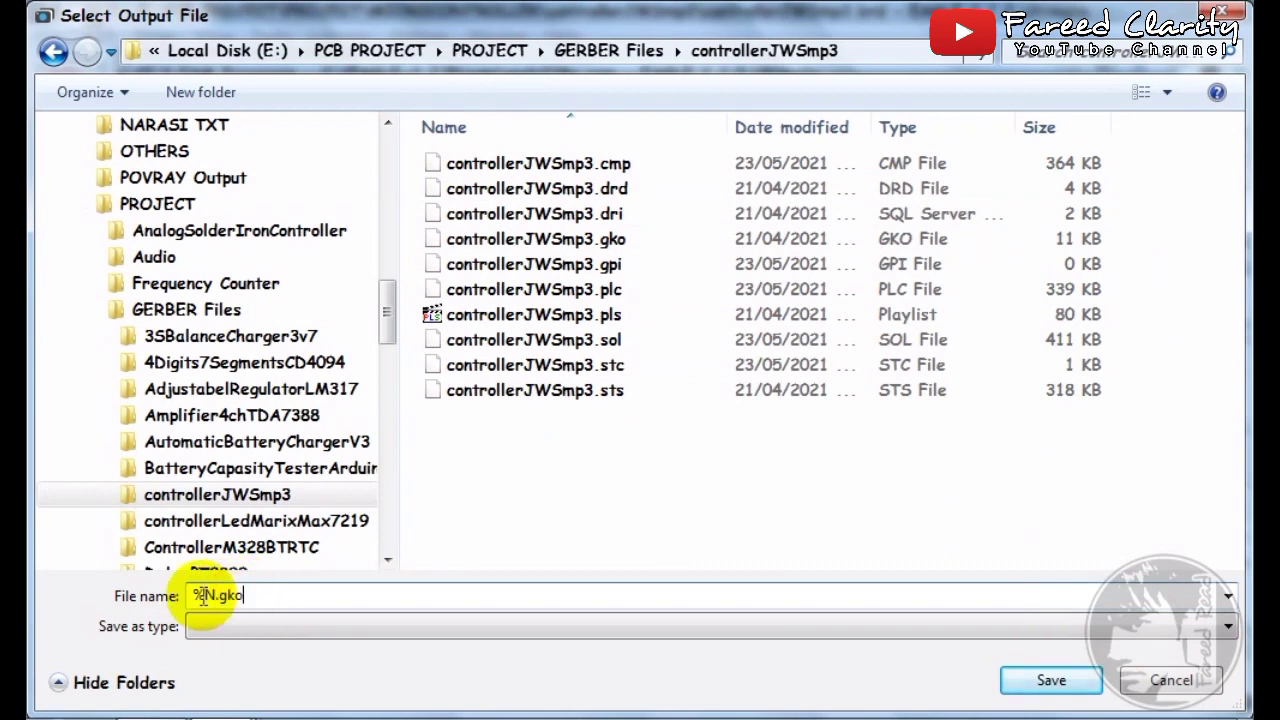
pyautogui.click(1020, 679)
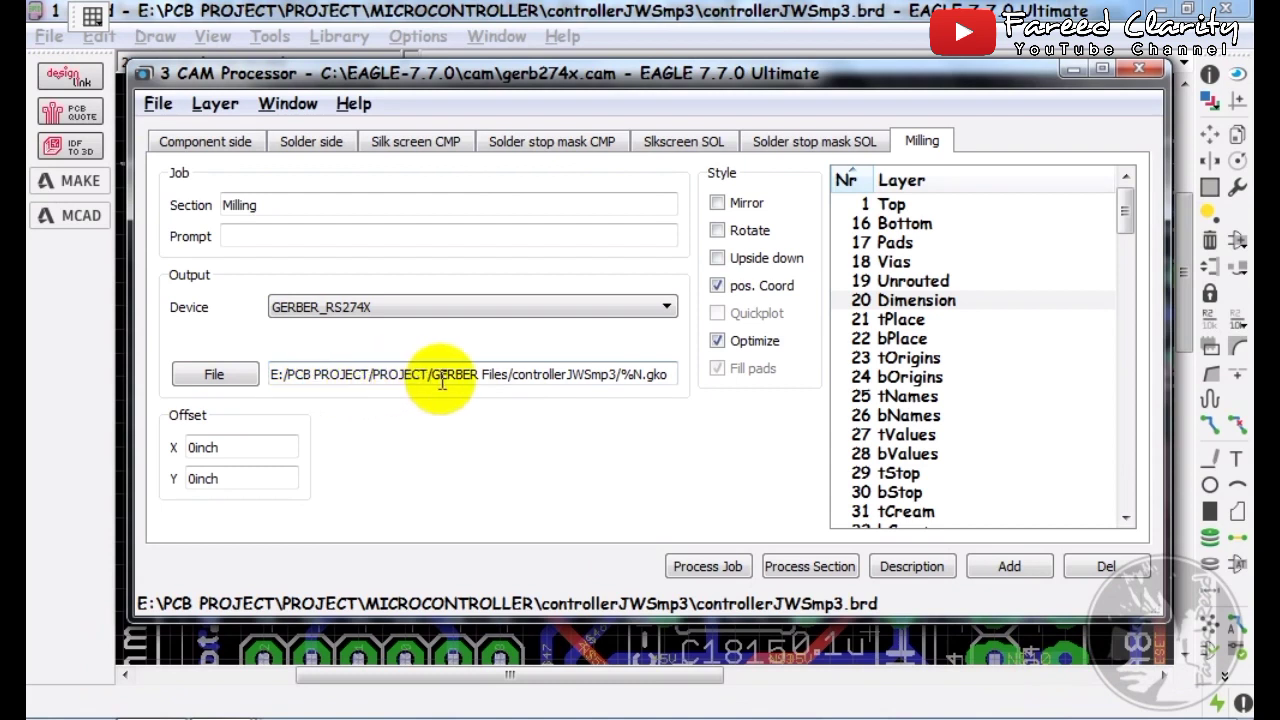
# Copy the folder name controllerJWSmp3 from the Milling output path and substitute it for controllerLedMarixMax7219 in the Solder stop mask SOL path.
pyautogui.doubleClick(566, 374)
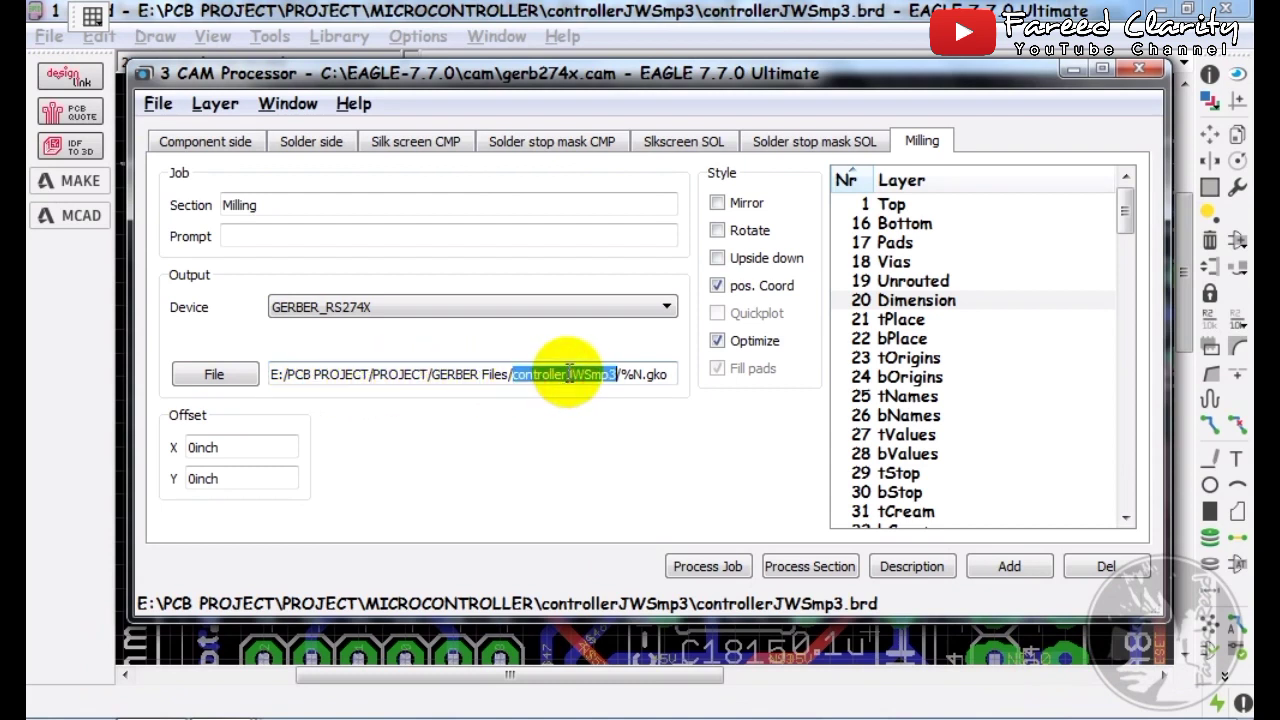
pyautogui.click(569, 374)
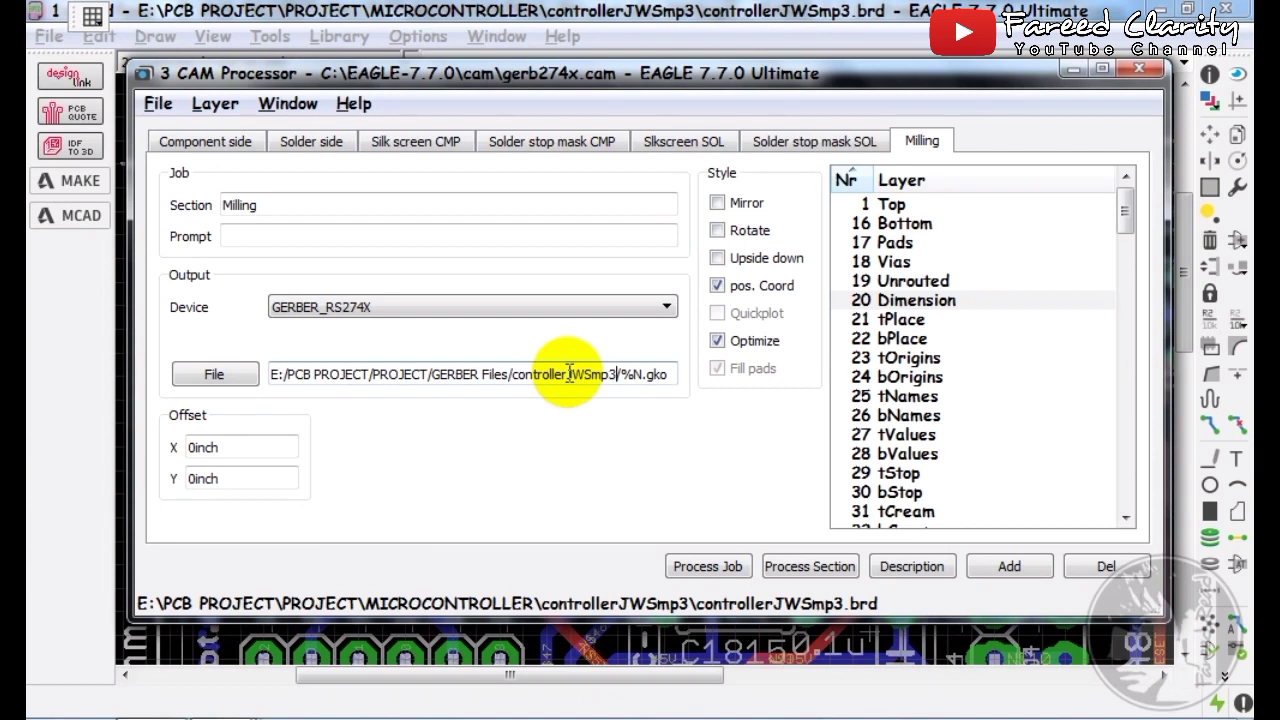
pyautogui.doubleClick(569, 374)
pyautogui.hotkey('ctrl', 'c')
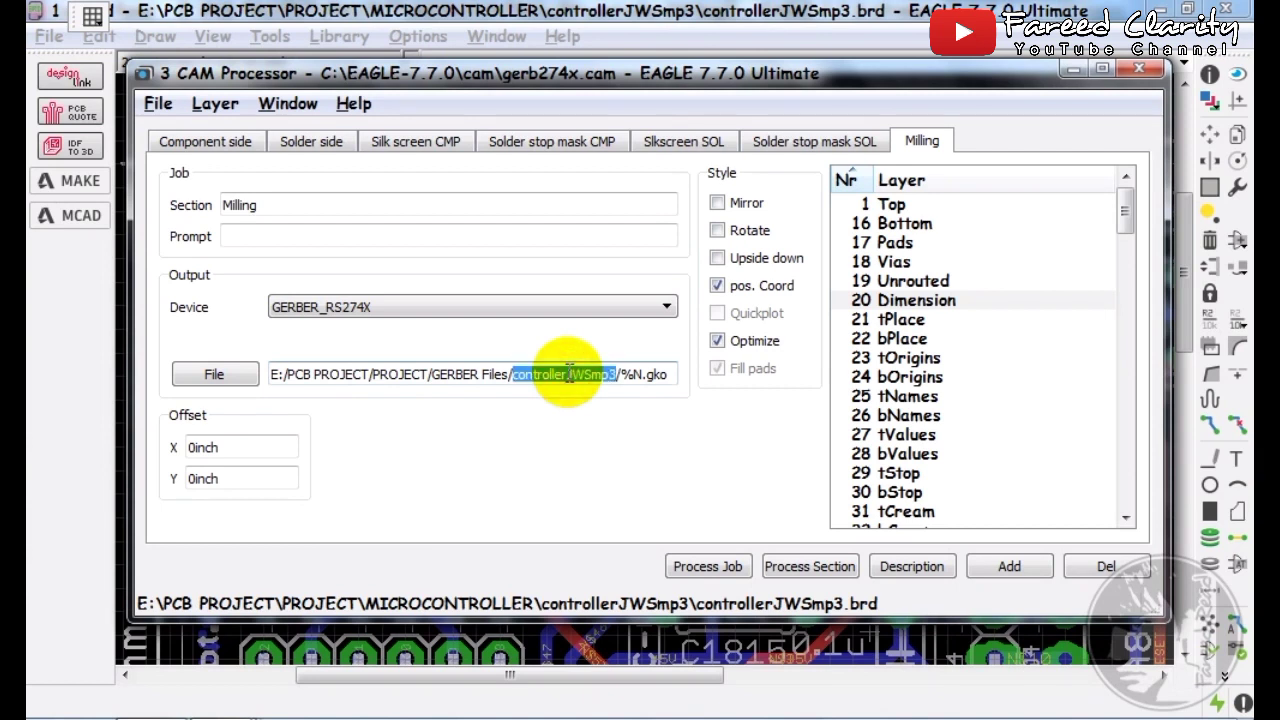
pyautogui.click(843, 150)
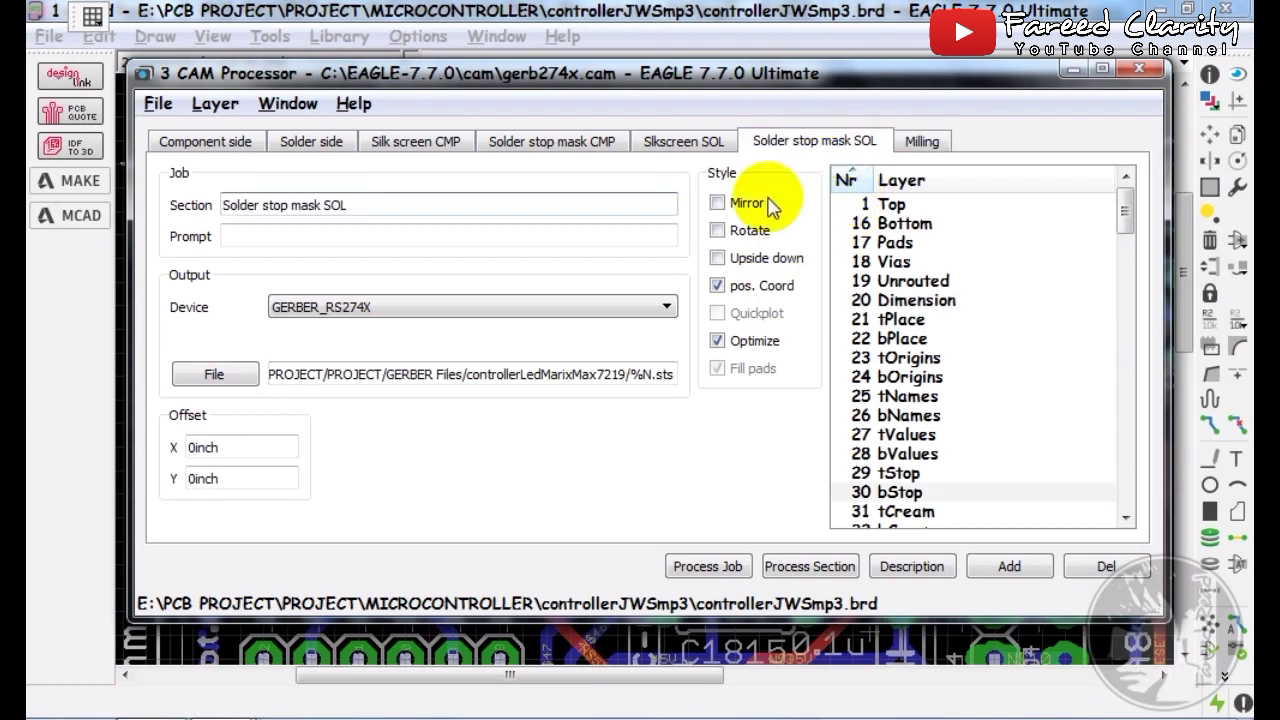
pyautogui.doubleClick(541, 374)
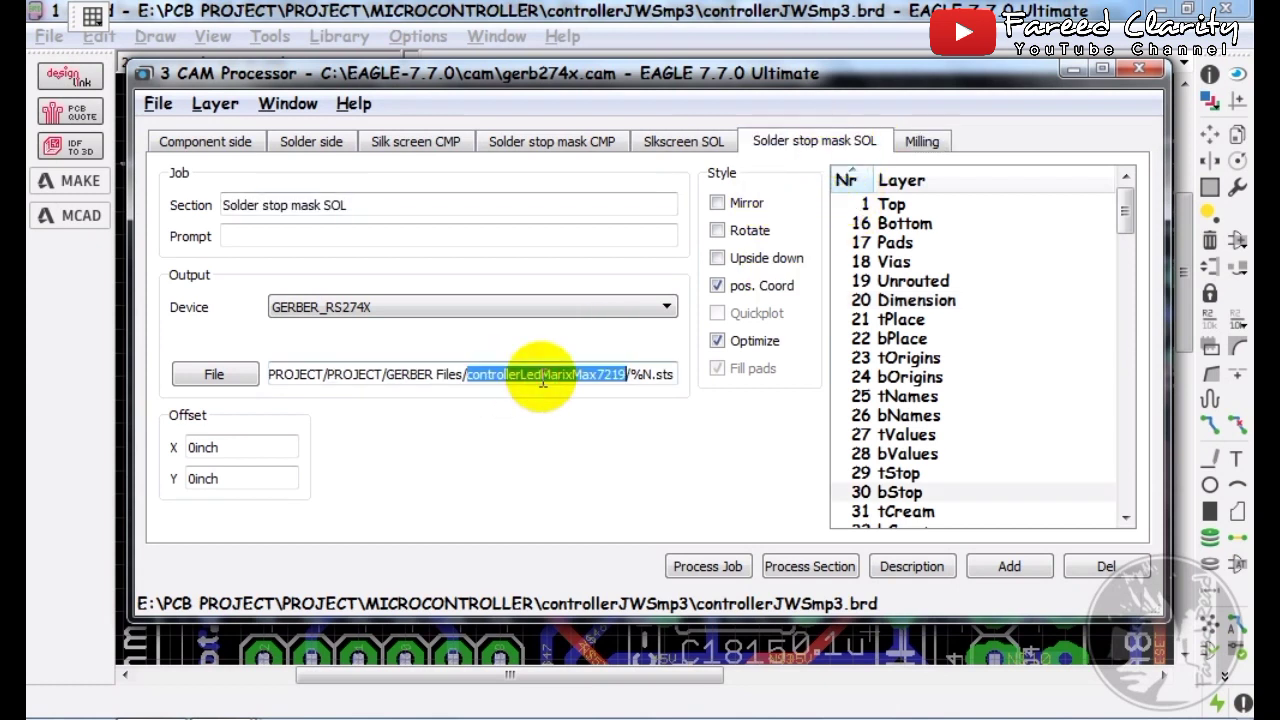
pyautogui.hotkey('ctrl', 'v')
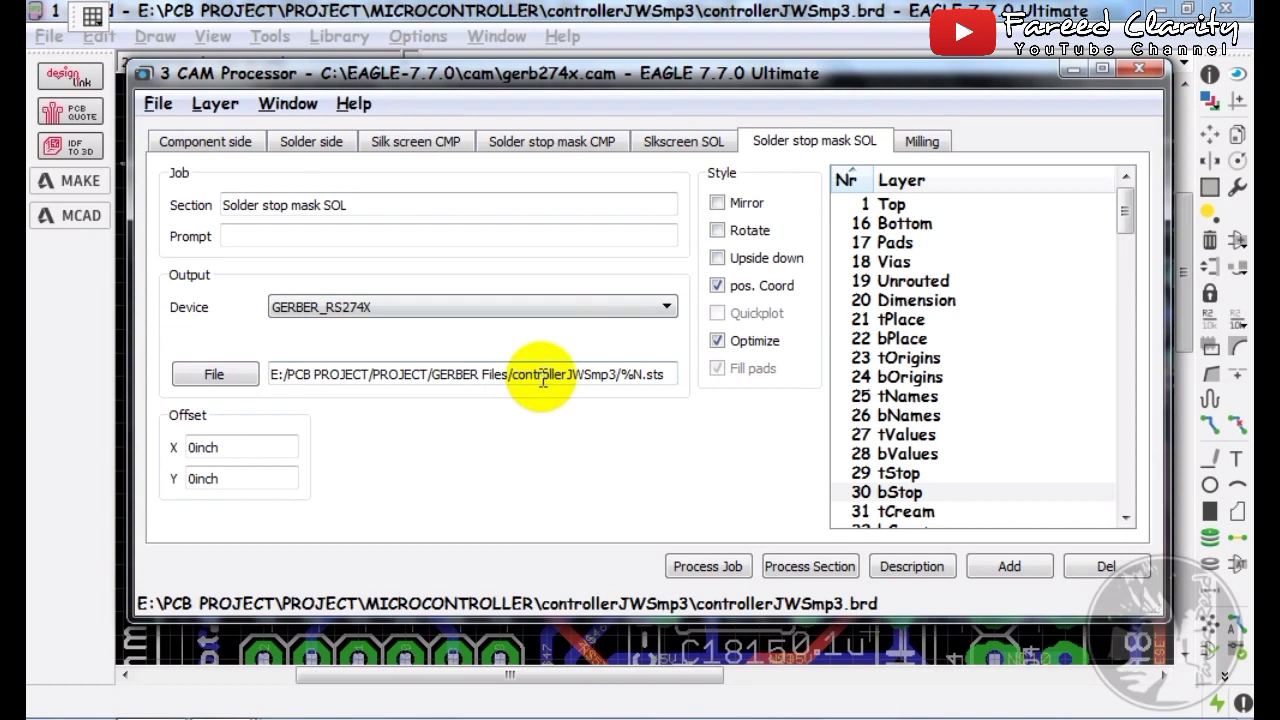
# Replace the folder name with controllerJWSmp3 in the output paths of the Slkscreen SOL and Solder stop mask CMP sections.
pyautogui.click(690, 143)
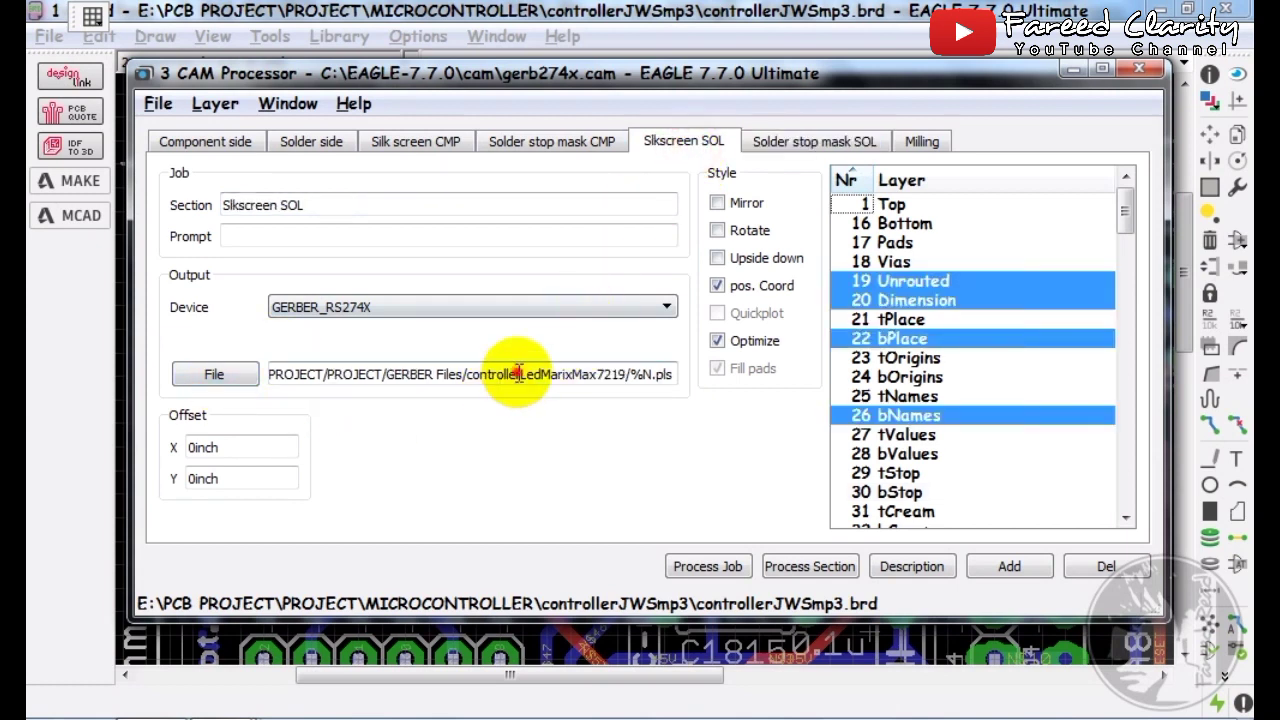
pyautogui.doubleClick(518, 374)
pyautogui.hotkey('ctrl', 'v')
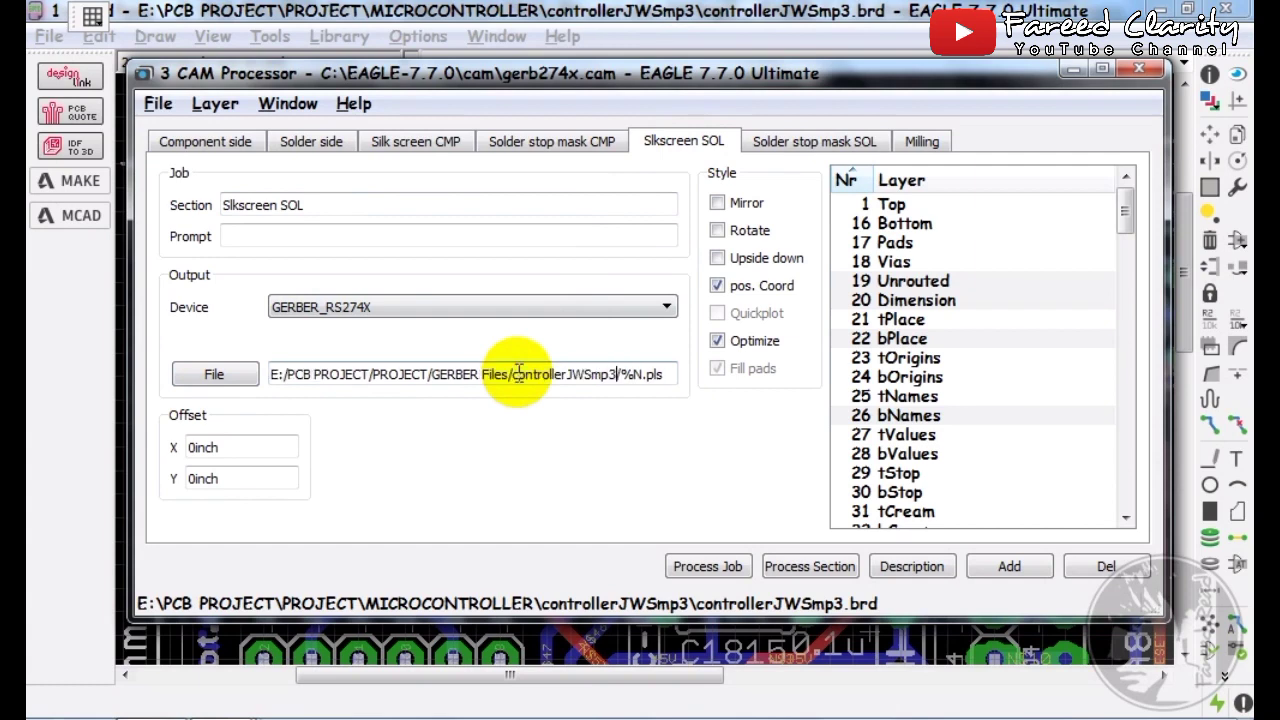
pyautogui.click(553, 140)
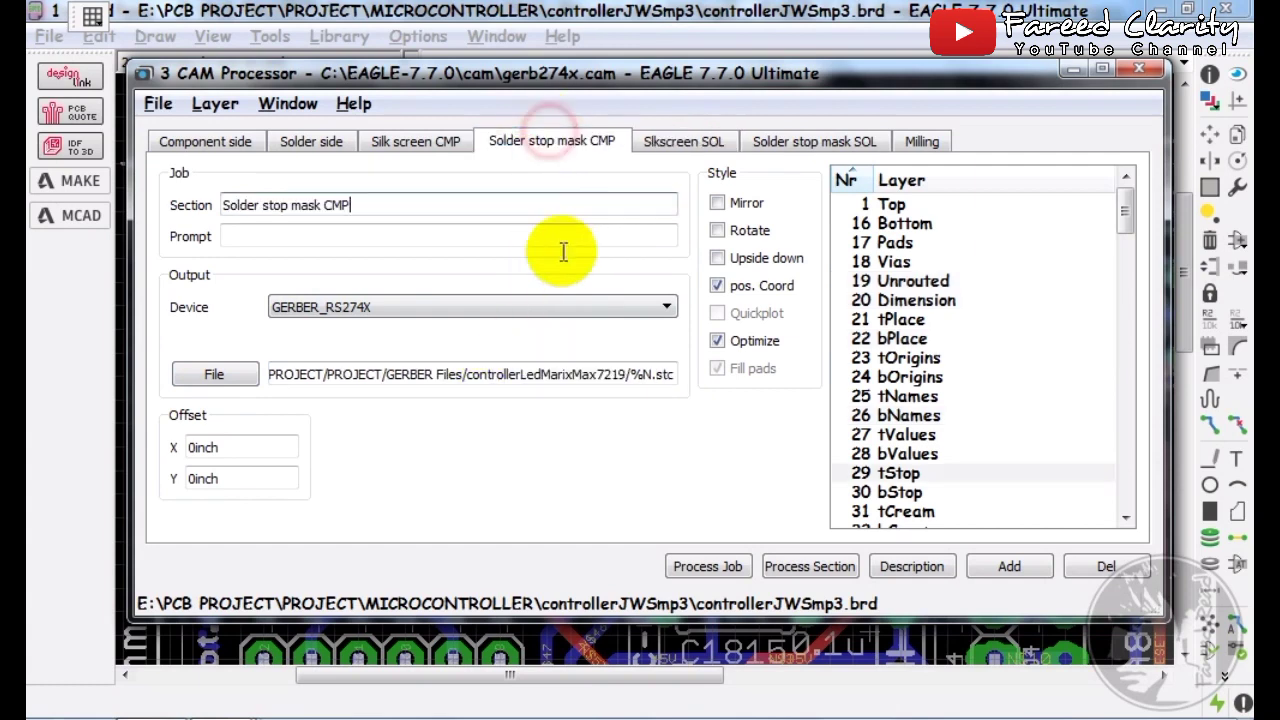
pyautogui.doubleClick(576, 368)
pyautogui.hotkey('ctrl', 'v')
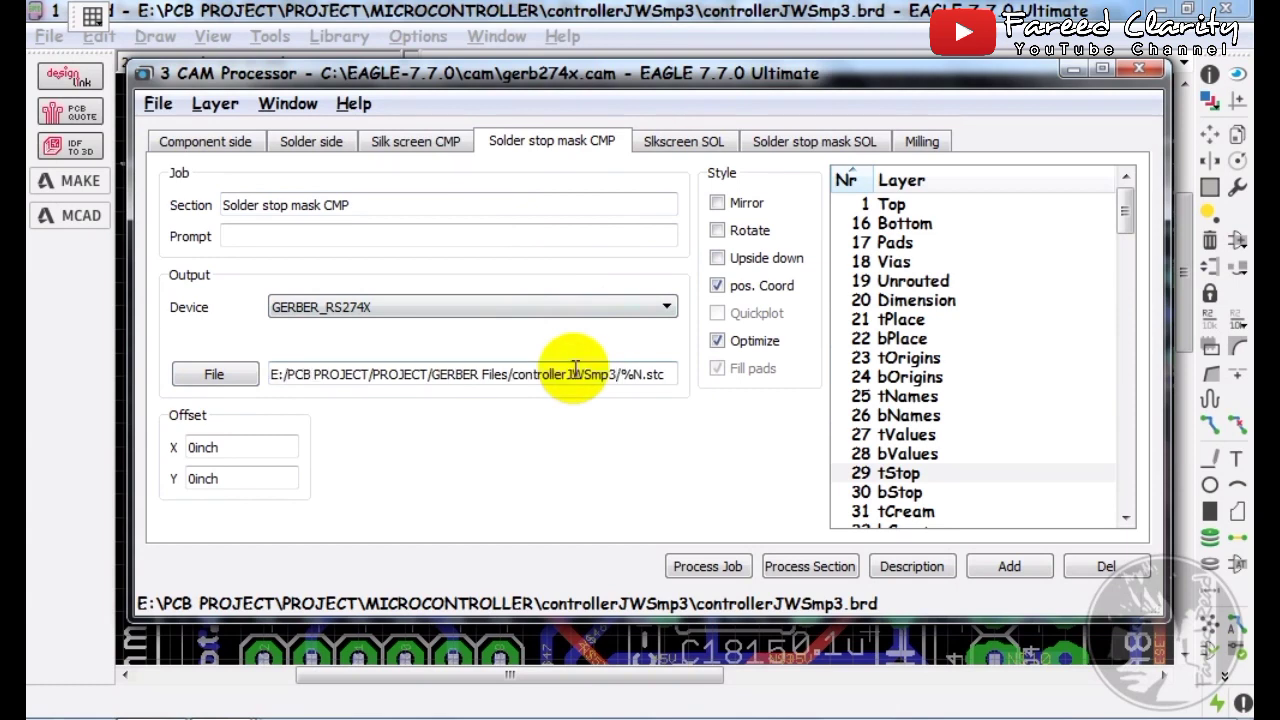
# Replace the folder name with controllerJWSmp3 in the output paths of the Silk screen CMP and Solder side sections.
pyautogui.click(433, 146)
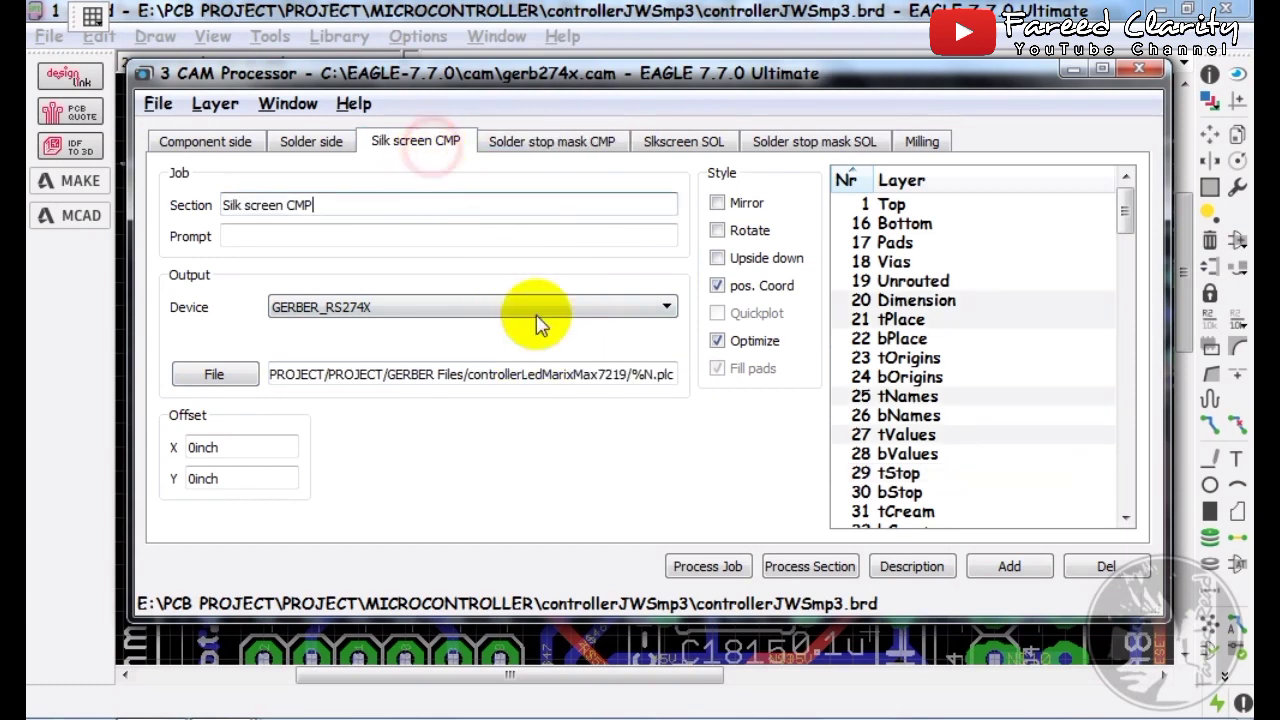
pyautogui.doubleClick(585, 375)
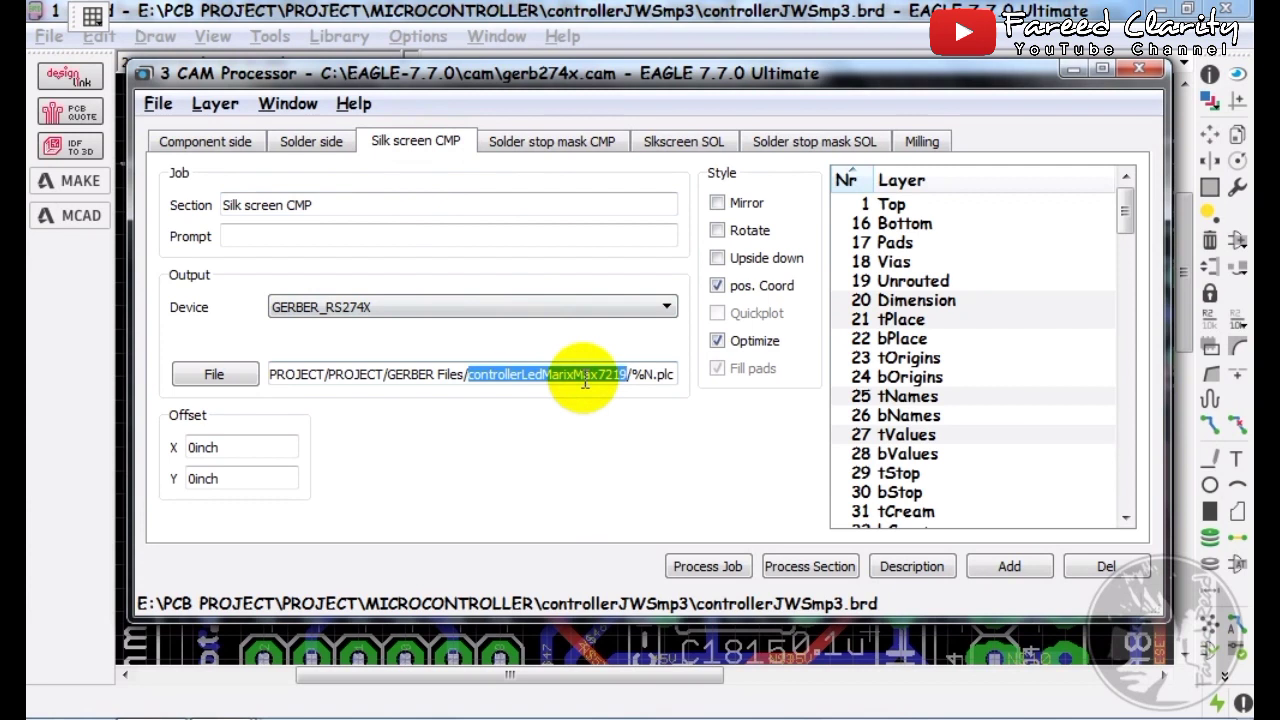
pyautogui.hotkey('ctrl', 'v')
pyautogui.click(290, 145)
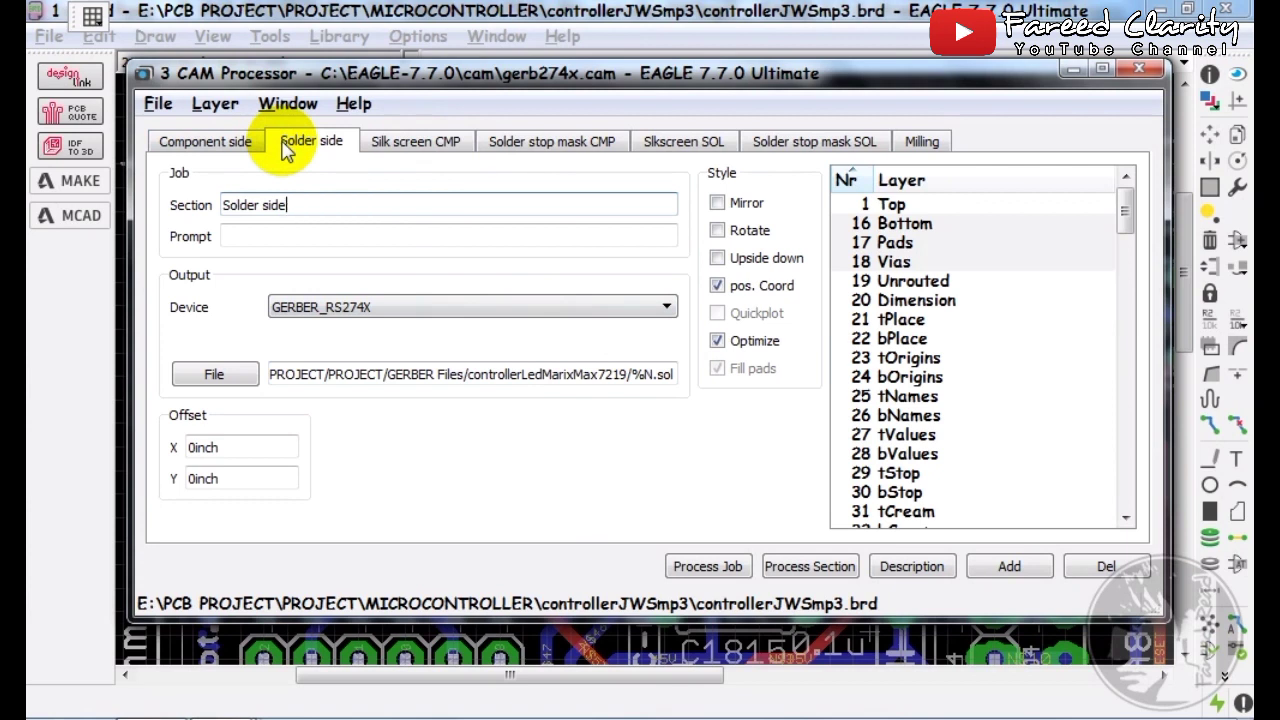
pyautogui.doubleClick(557, 374)
pyautogui.hotkey('ctrl', 'v')
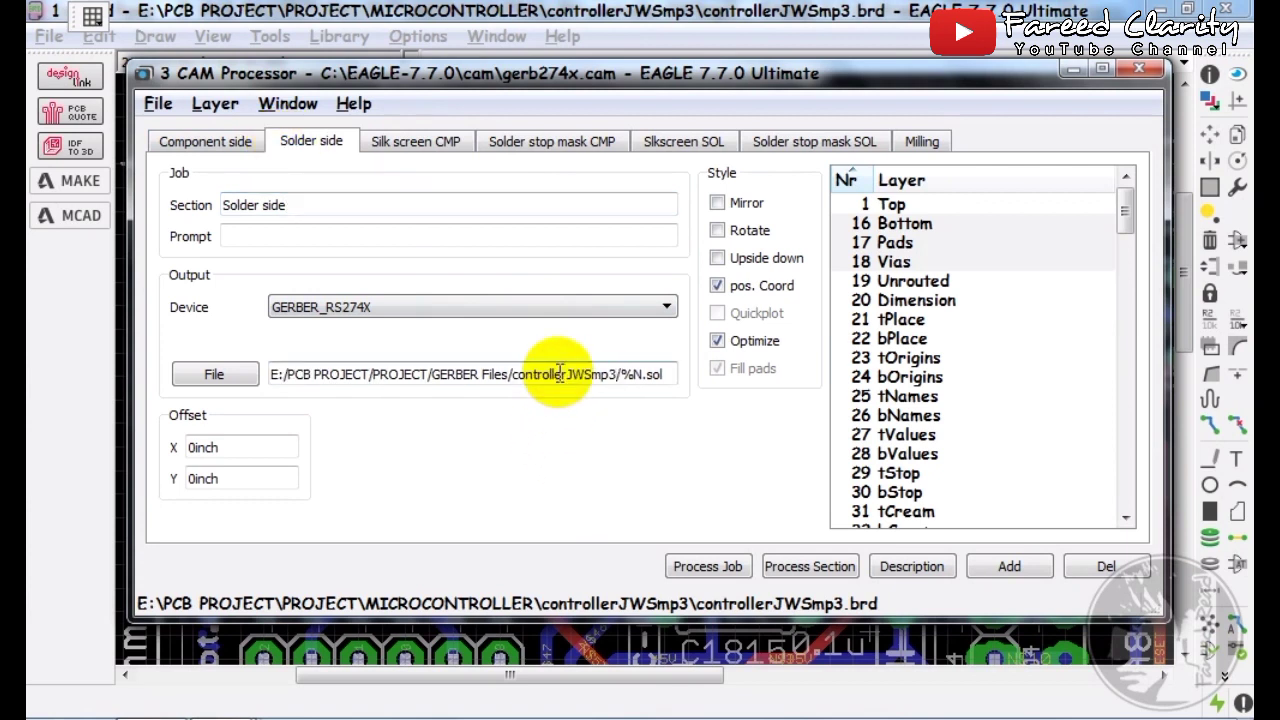
# Replace the folder name with controllerJWSmp3 in the Component side section's output path.
pyautogui.click(210, 140)
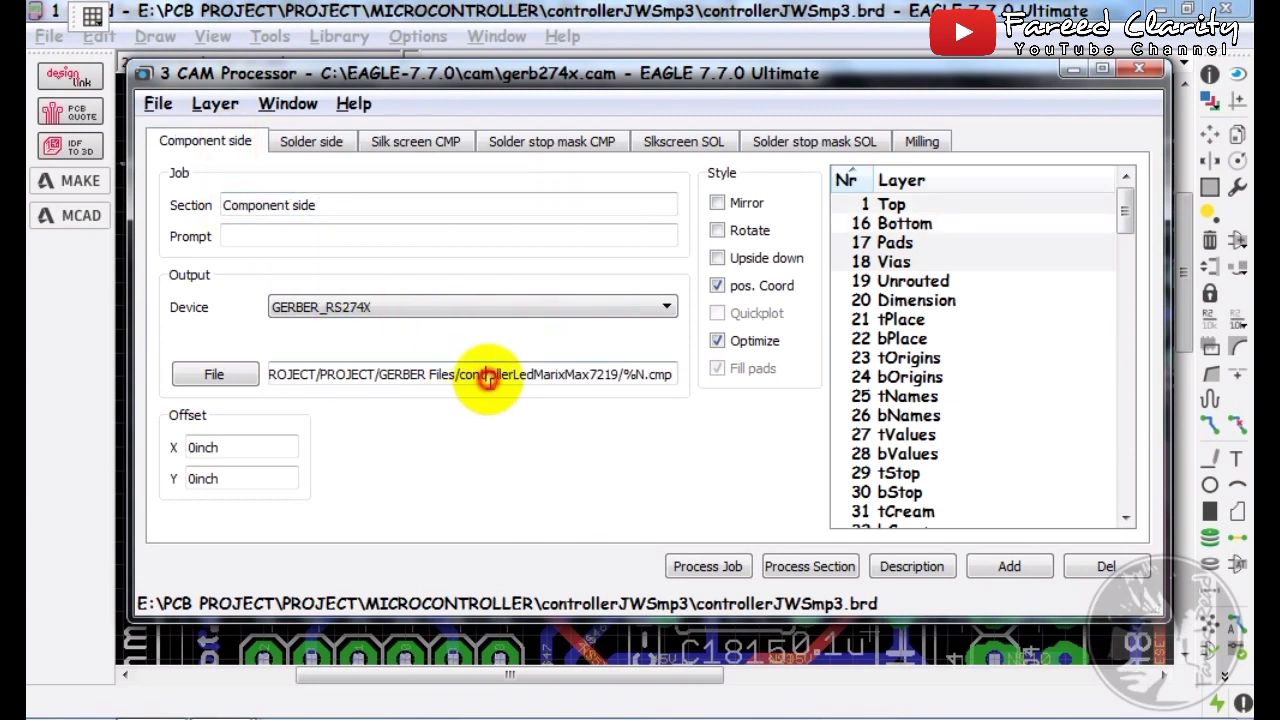
pyautogui.doubleClick(489, 378)
pyautogui.write('controllerJWSmp3')
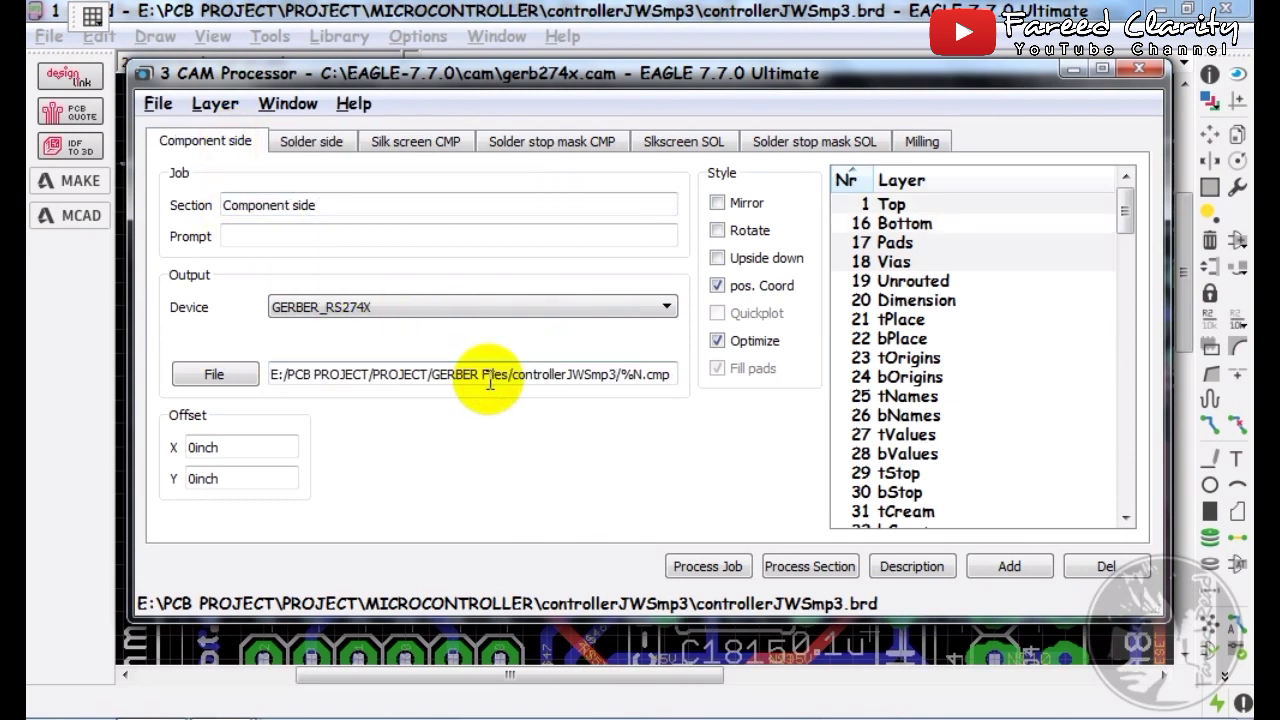
# Check the output paths of the remaining sections and process the whole CAM job, saving the board and schematic.
pyautogui.click(318, 140)
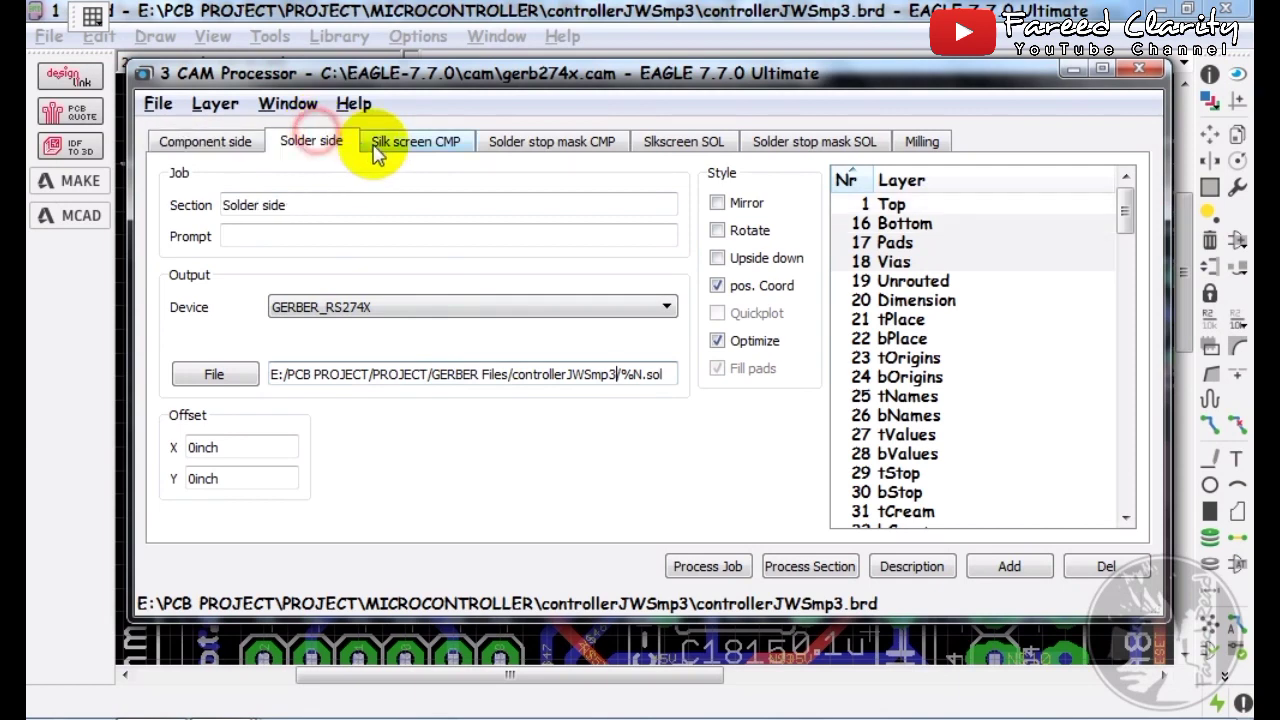
pyautogui.click(379, 148)
pyautogui.click(587, 155)
pyautogui.click(668, 148)
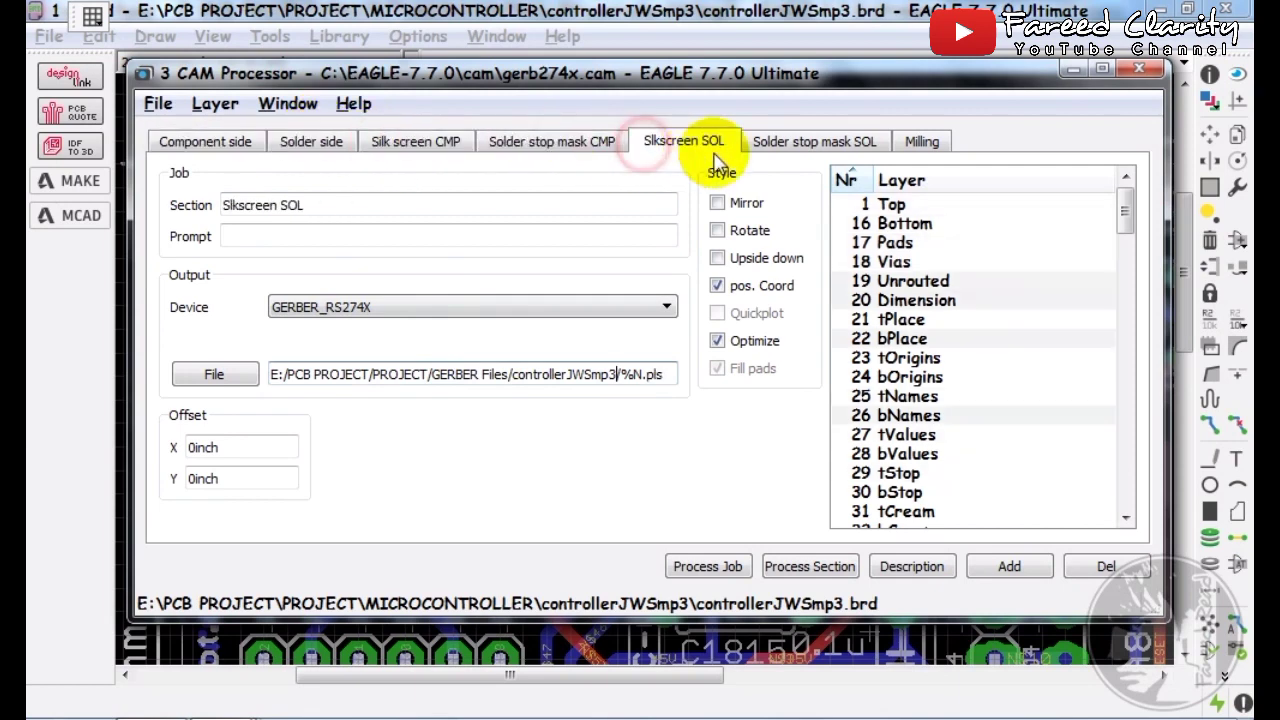
pyautogui.click(760, 150)
pyautogui.click(920, 143)
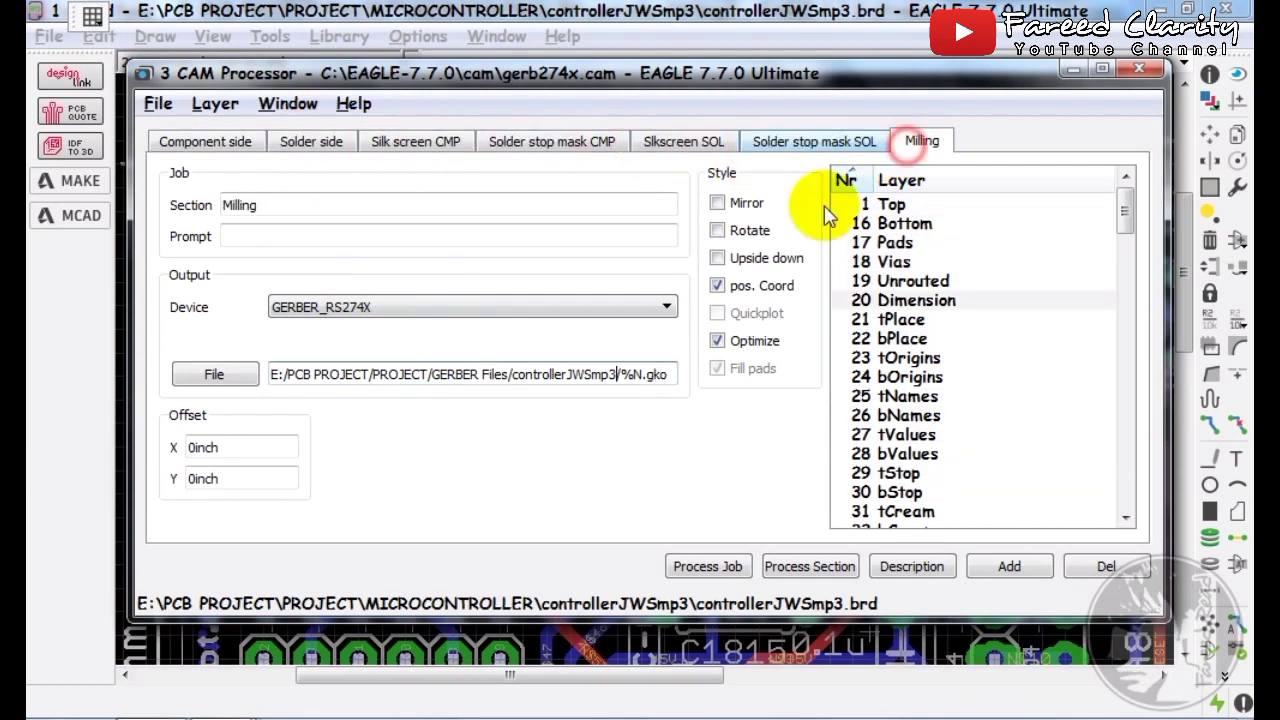
pyautogui.click(720, 568)
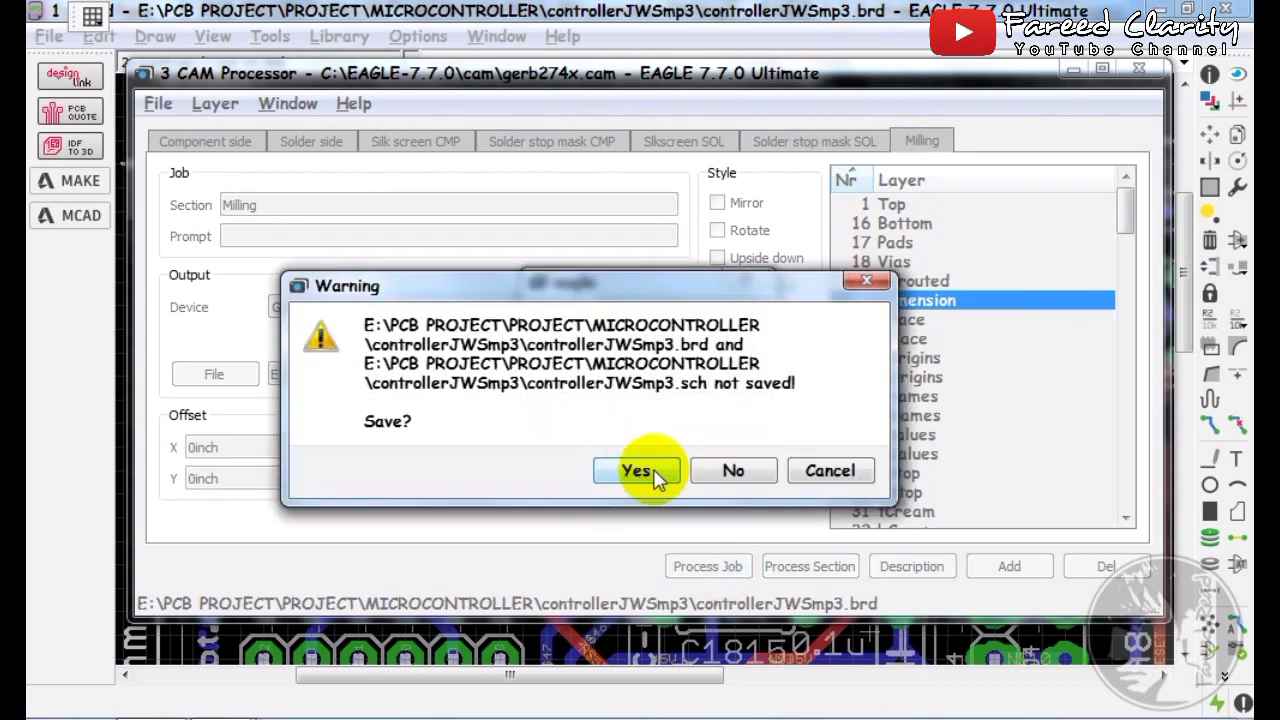
pyautogui.click(636, 465)
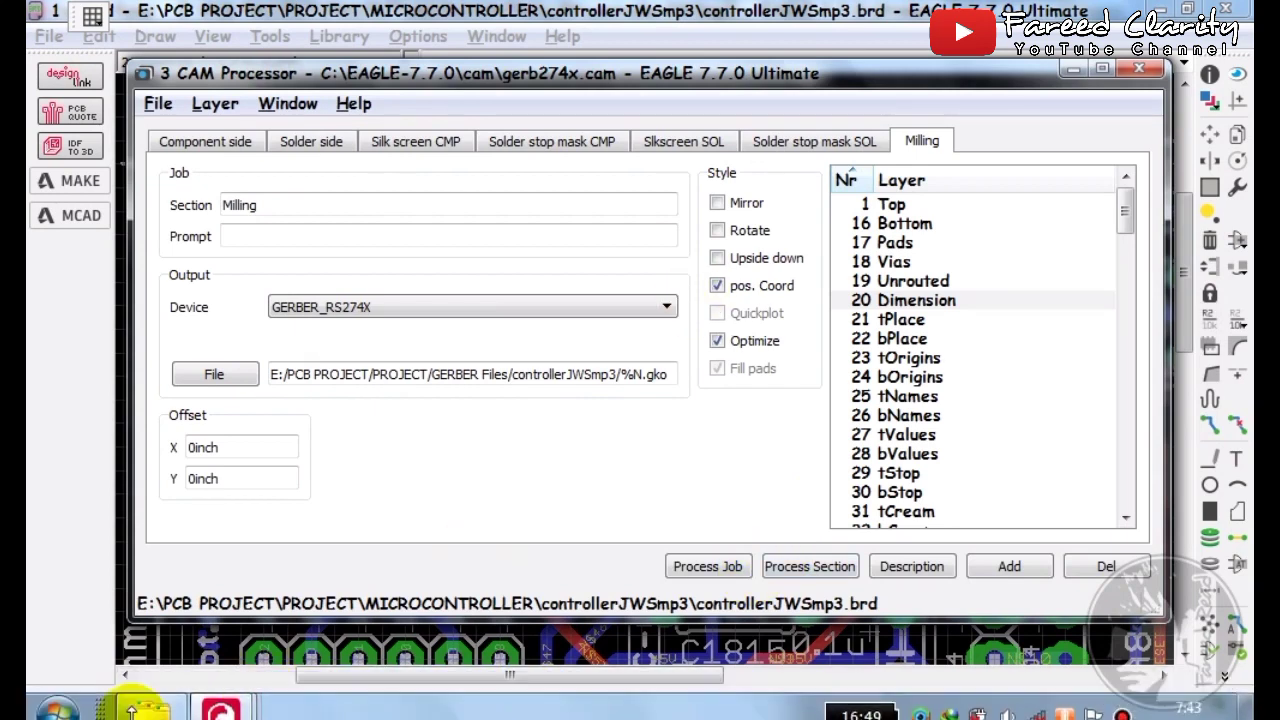
# Switch to Windows Explorer, open PROJECT/GERBER Files/controllerJWSmp3 and select all the files in it to review the output.
pyautogui.click(180, 708)
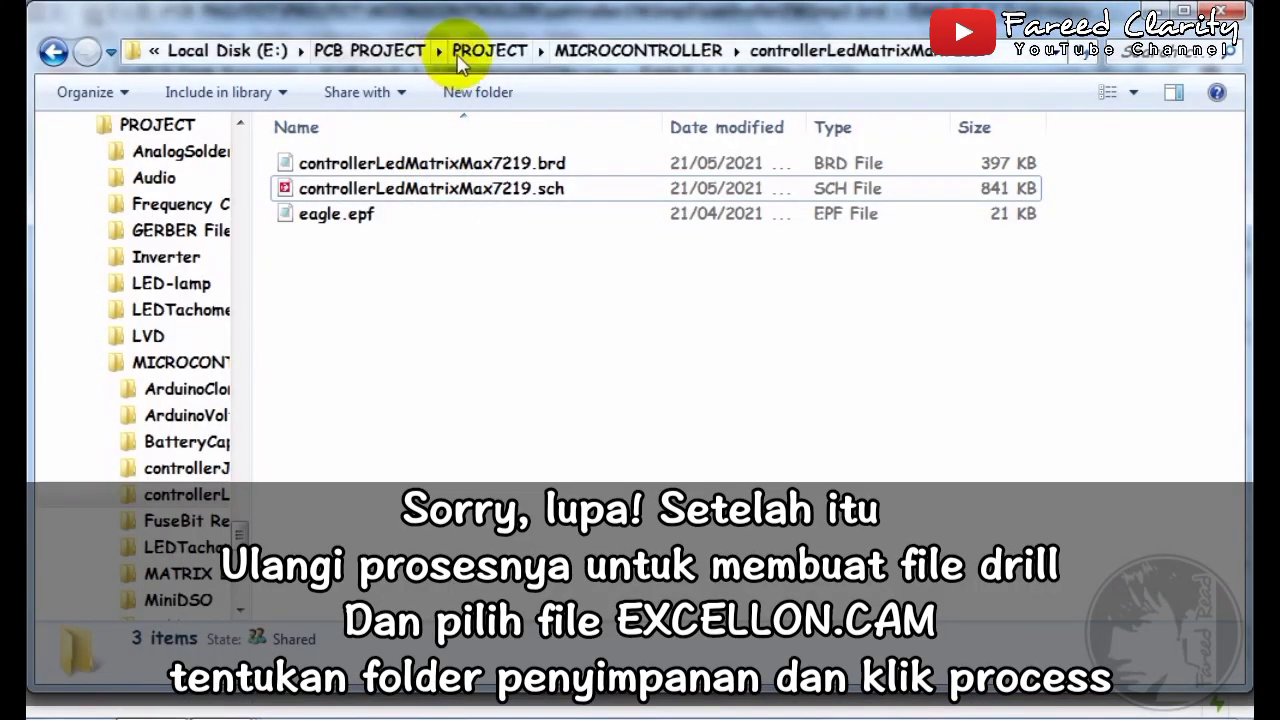
pyautogui.click(460, 58)
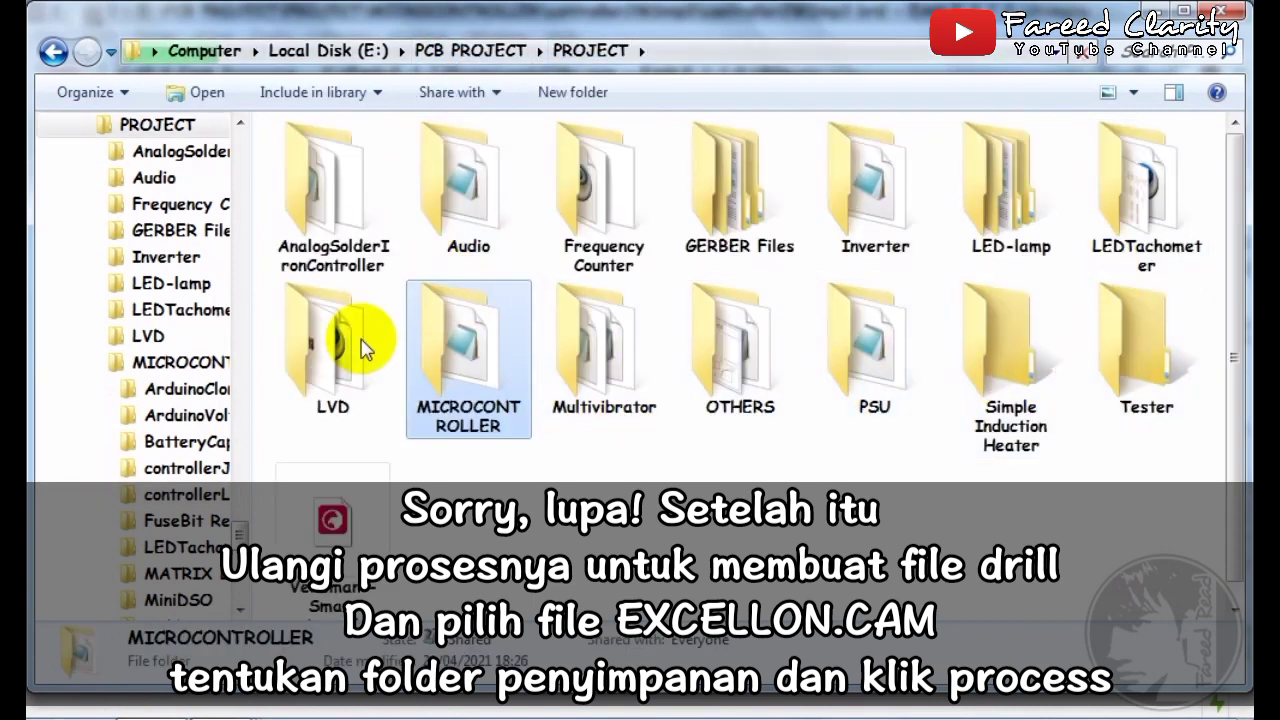
pyautogui.doubleClick(694, 230)
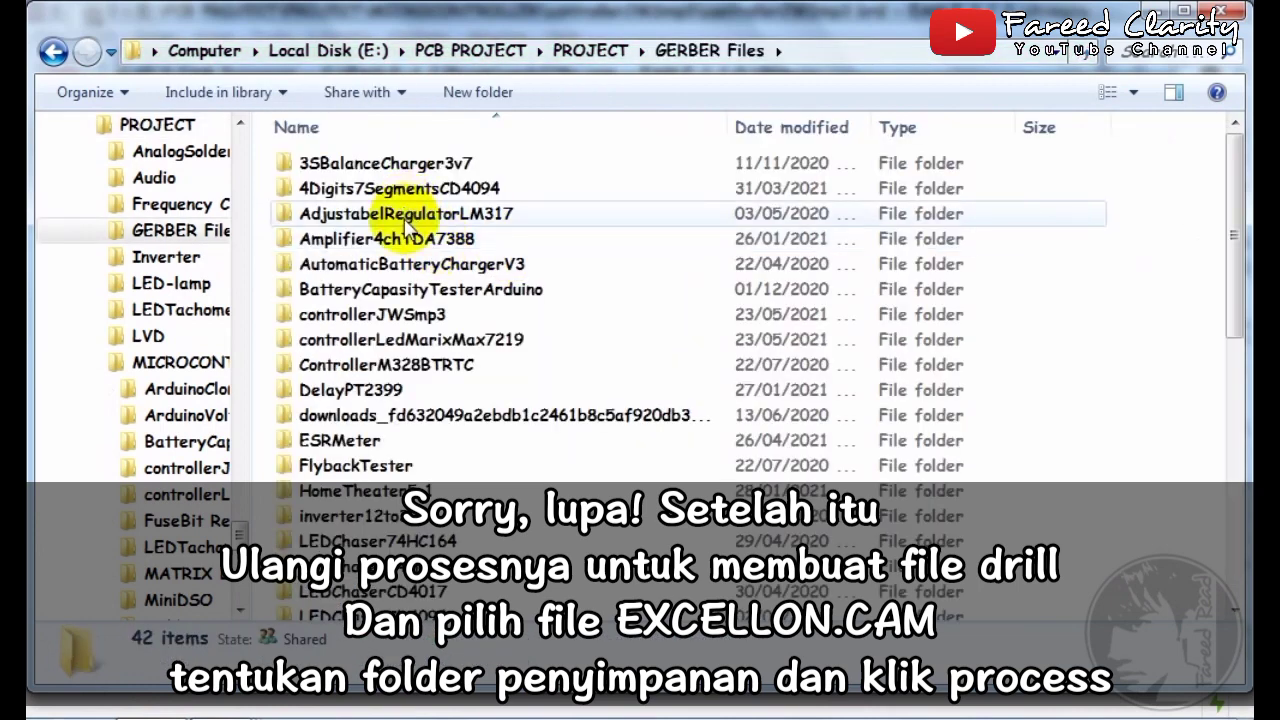
pyautogui.doubleClick(405, 314)
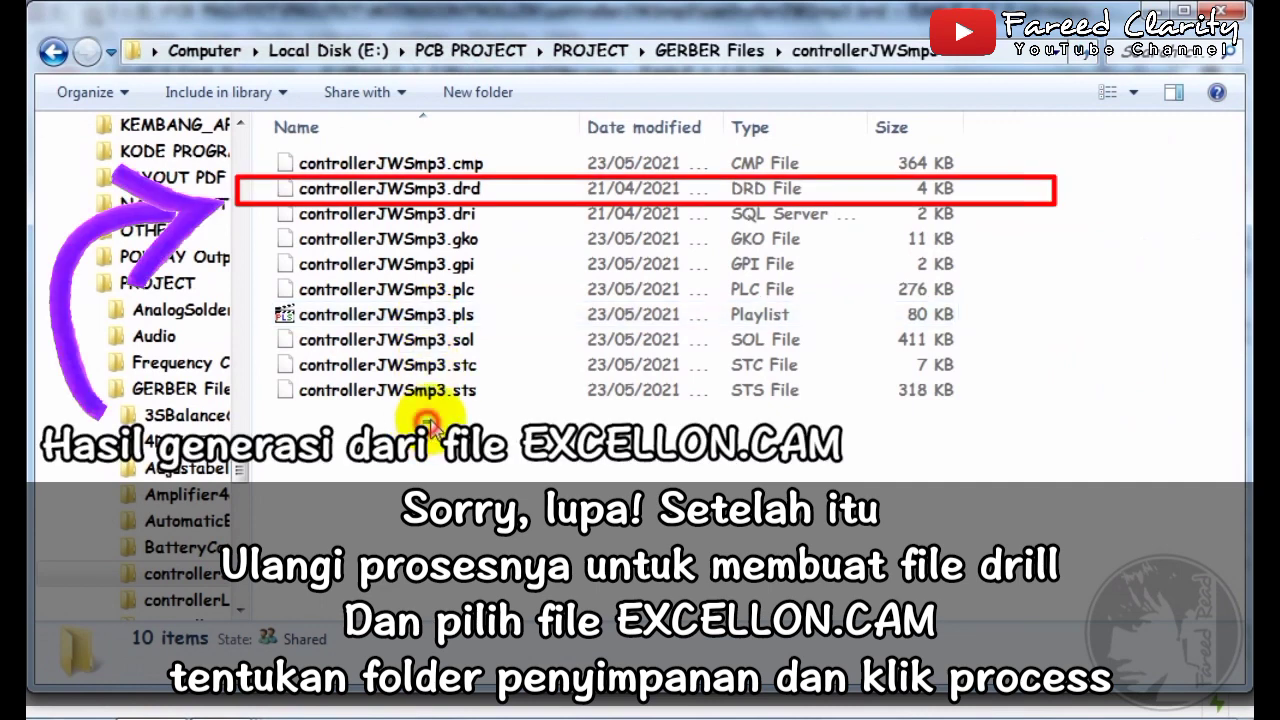
pyautogui.moveTo(425, 422); pyautogui.dragTo(461, 164)
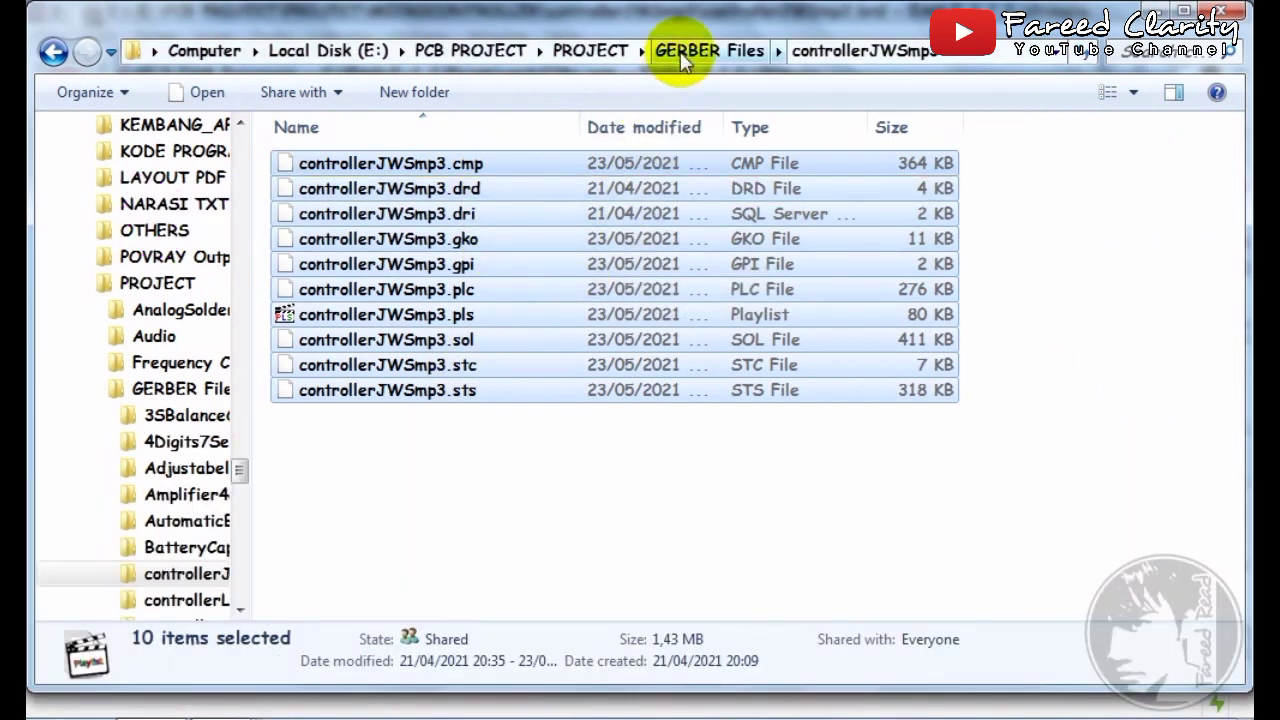
# Compress the controllerJWSmp3 folder in GERBER Files into an archive in ZIP format.
pyautogui.click(683, 55)
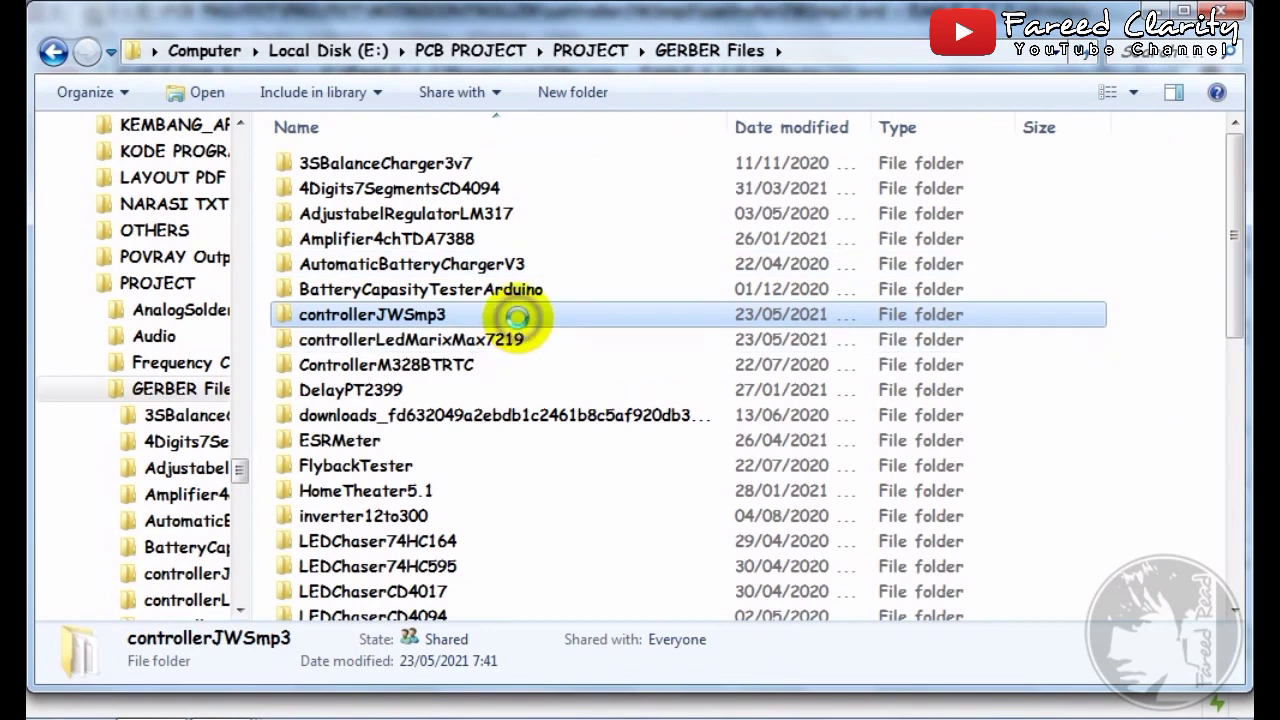
pyautogui.rightClick(518, 318)
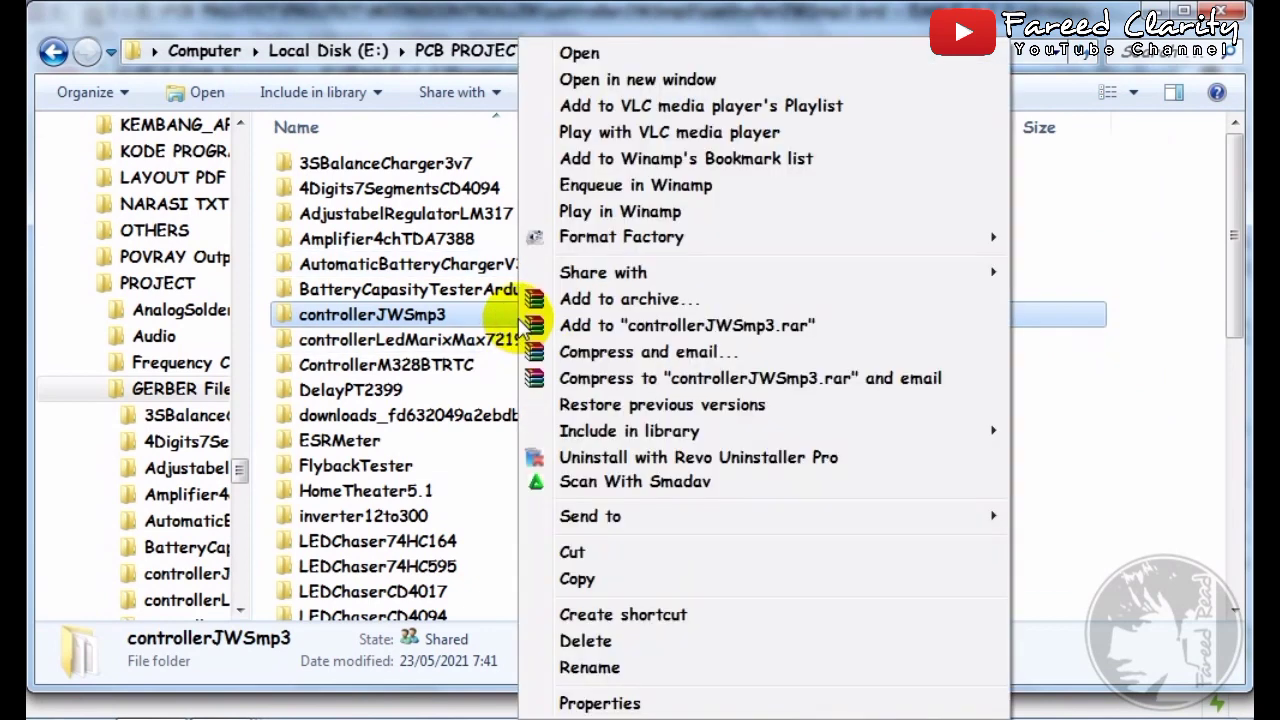
pyautogui.click(610, 300)
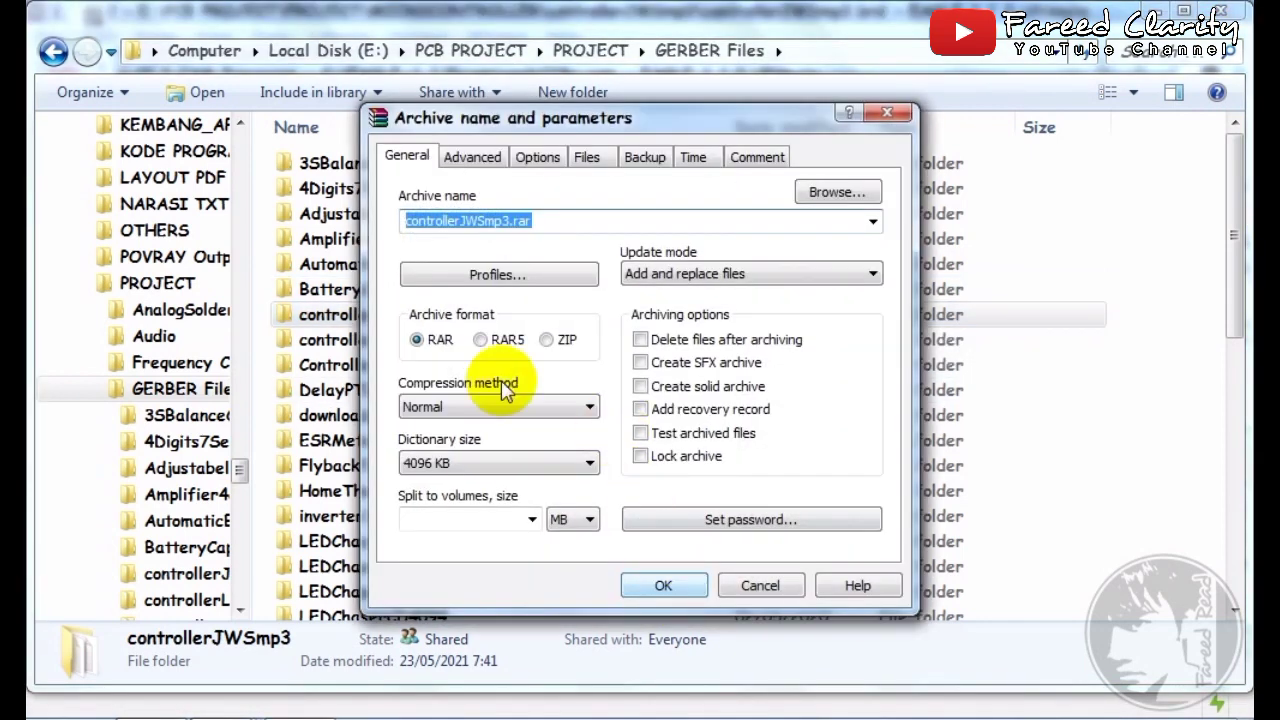
pyautogui.click(546, 339)
pyautogui.click(663, 585)
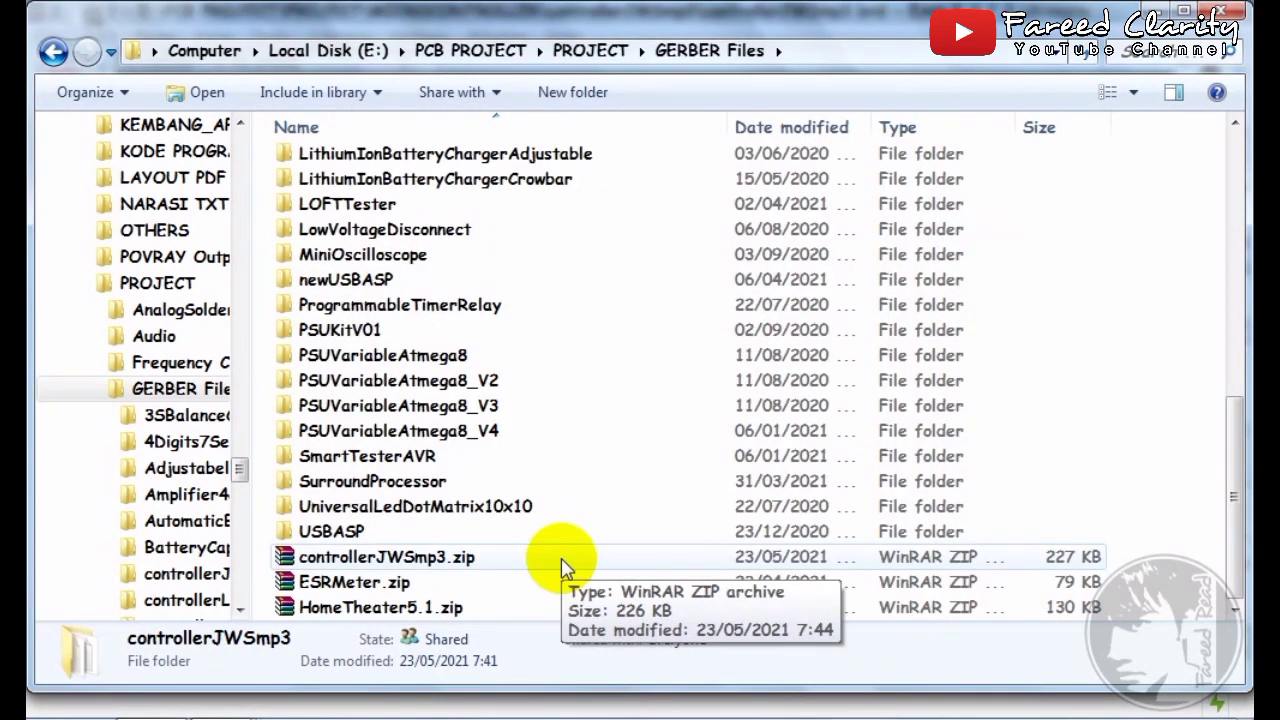